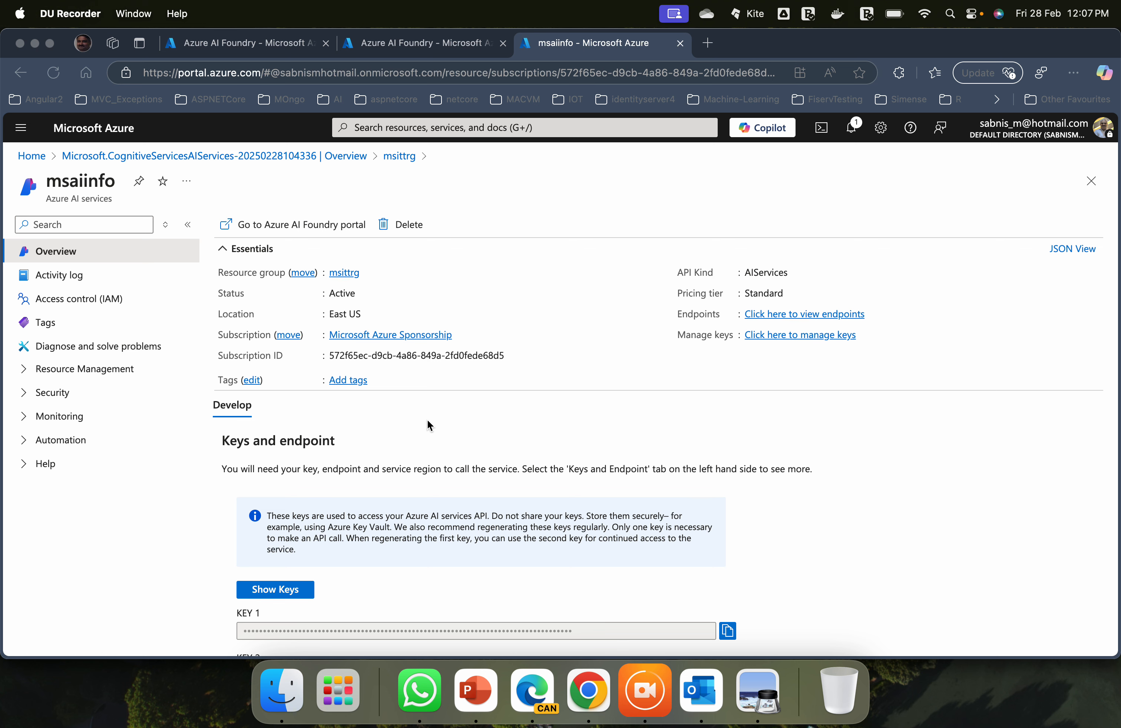
Examine the msaiinfo resource's essentials, keys section and region, including its OpenAI, Speech and Computer Vision endpoints.
scroll(427, 419, down, 1)
scroll(427, 419, up, 1)
scroll(400, 351, down, 6)
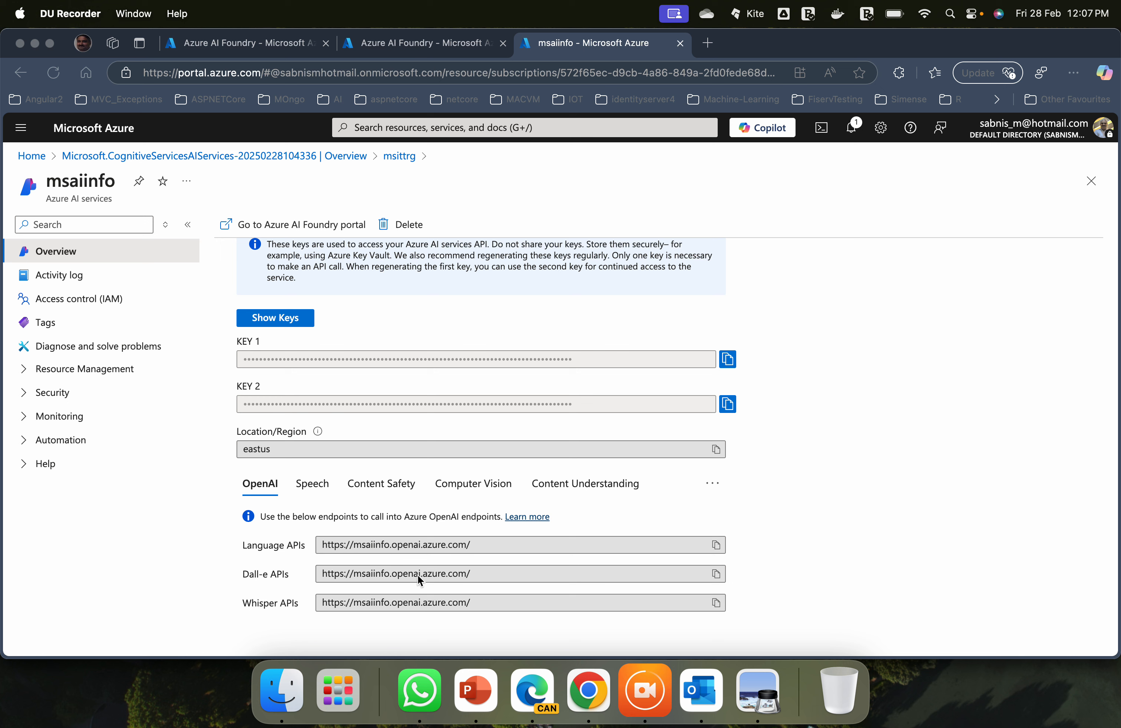
click(310, 487)
click(473, 483)
scroll(415, 427, up, 3)
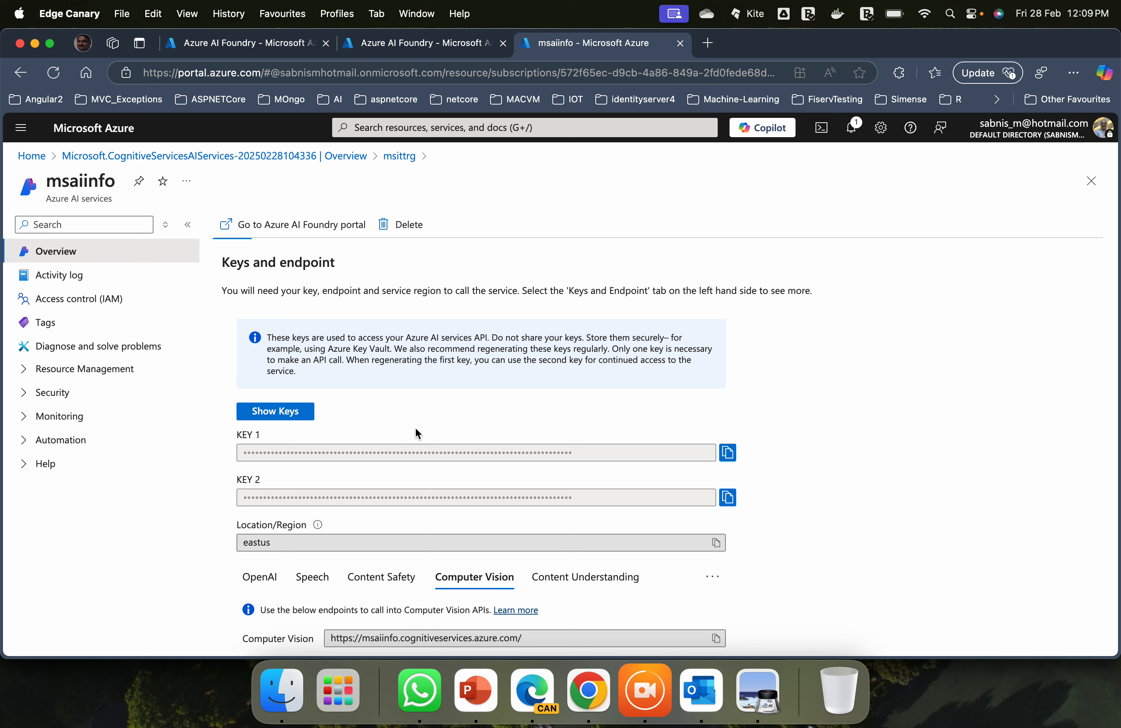
scroll(416, 429, down, 2)
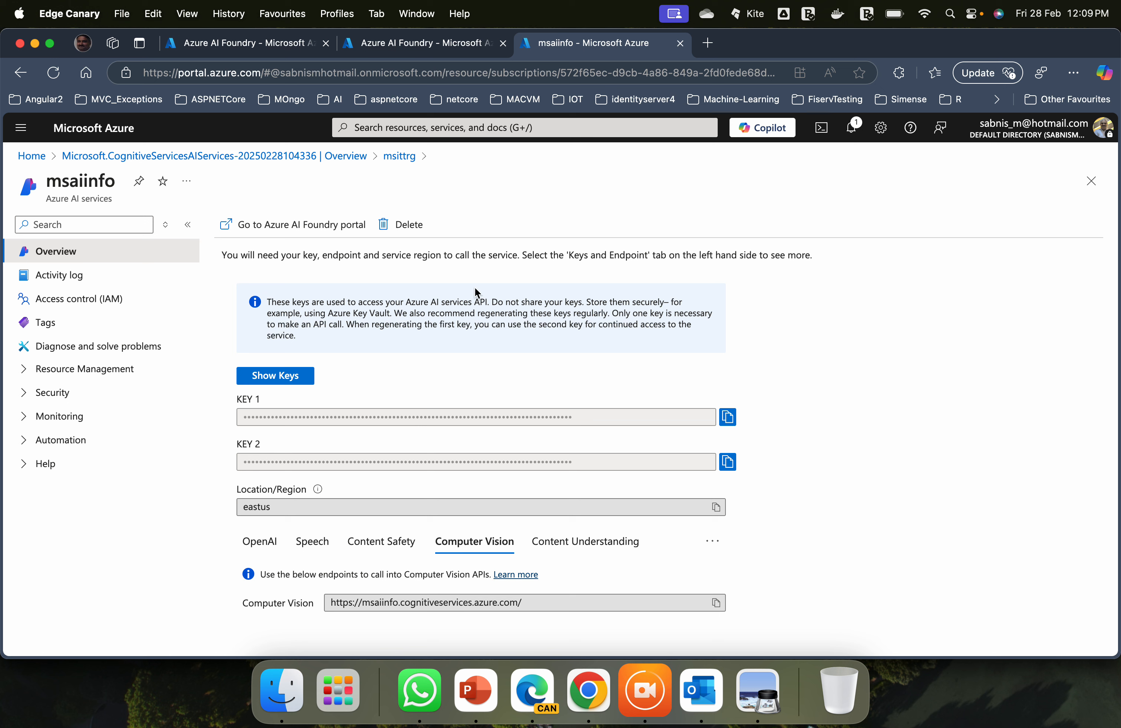
scroll(293, 320, up, 5)
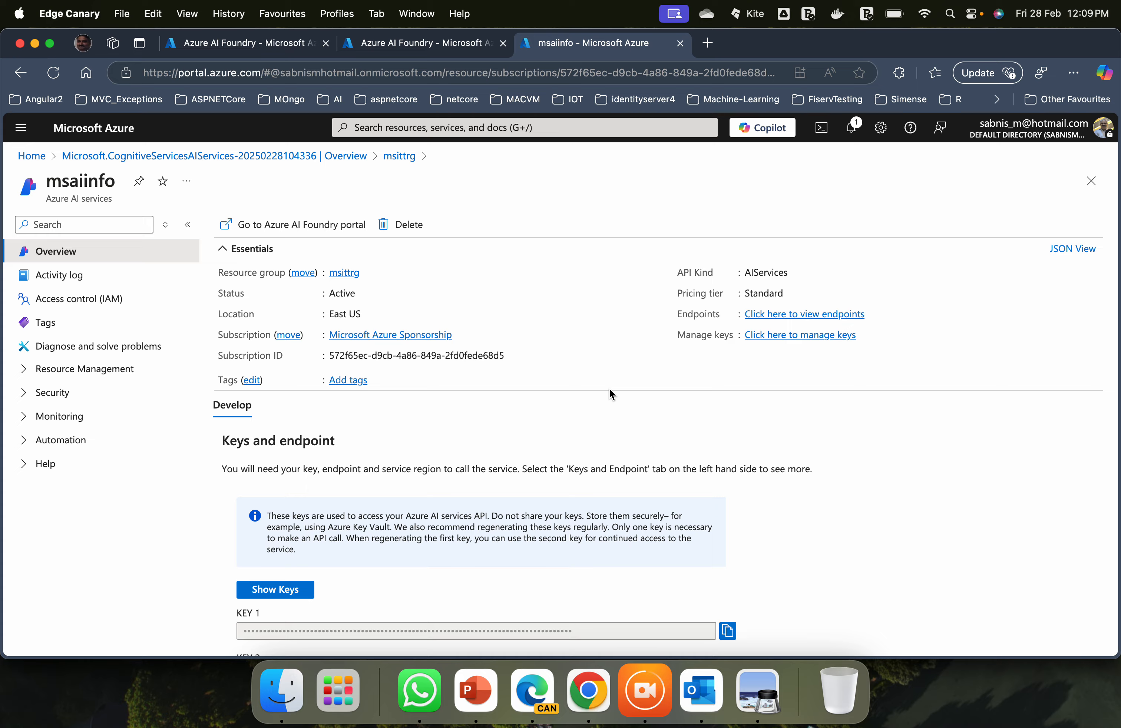
scroll(610, 391, down, 5)
scroll(610, 391, up, 3)
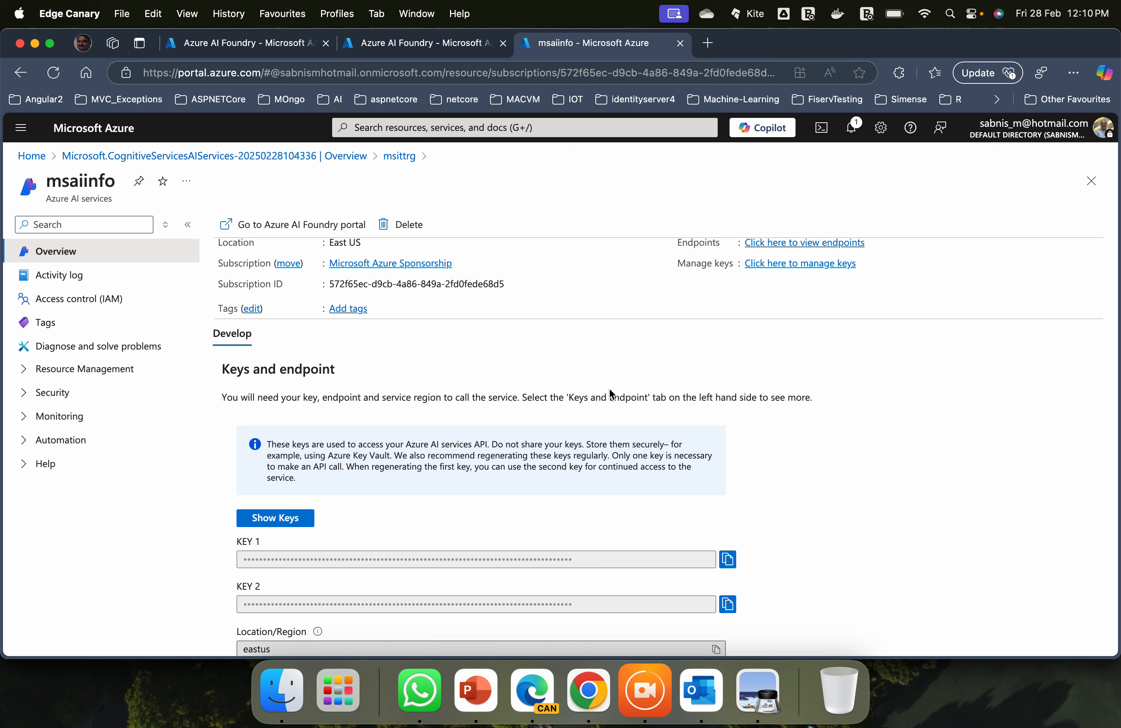
Open the msaiinfo resource in the Azure AI Foundry portal.
click(322, 235)
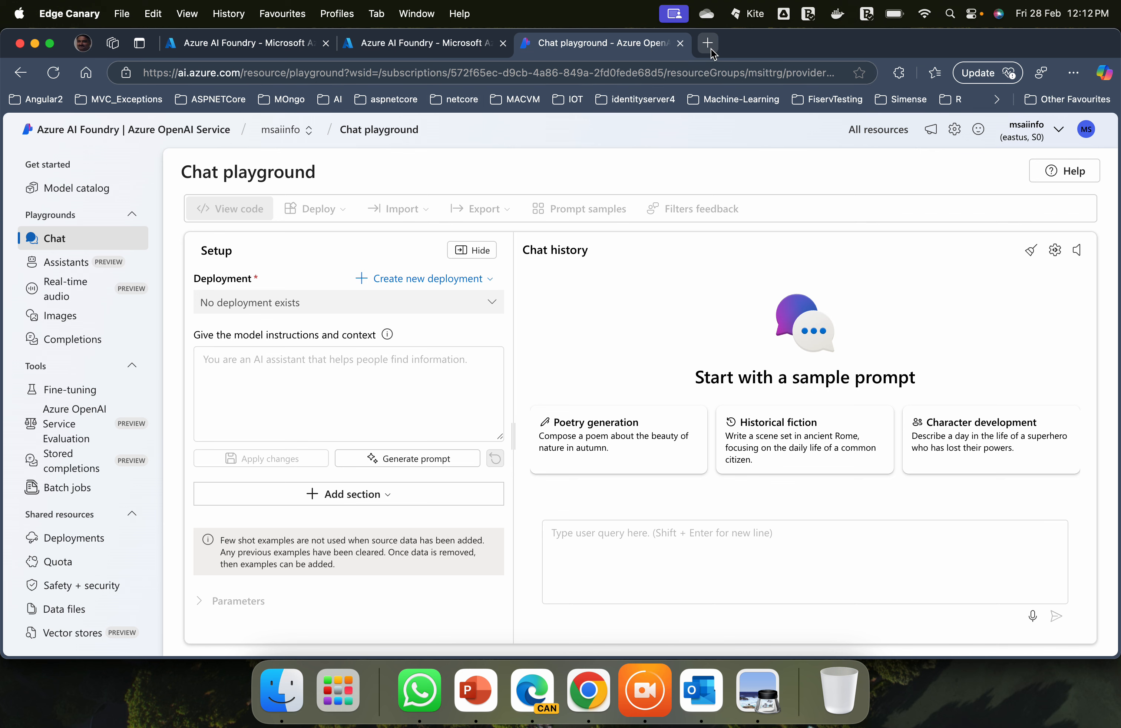
Return to the Azure portal, reopen the Azure AI Foundry resource list from Home and start creating a new hub.
click(296, 48)
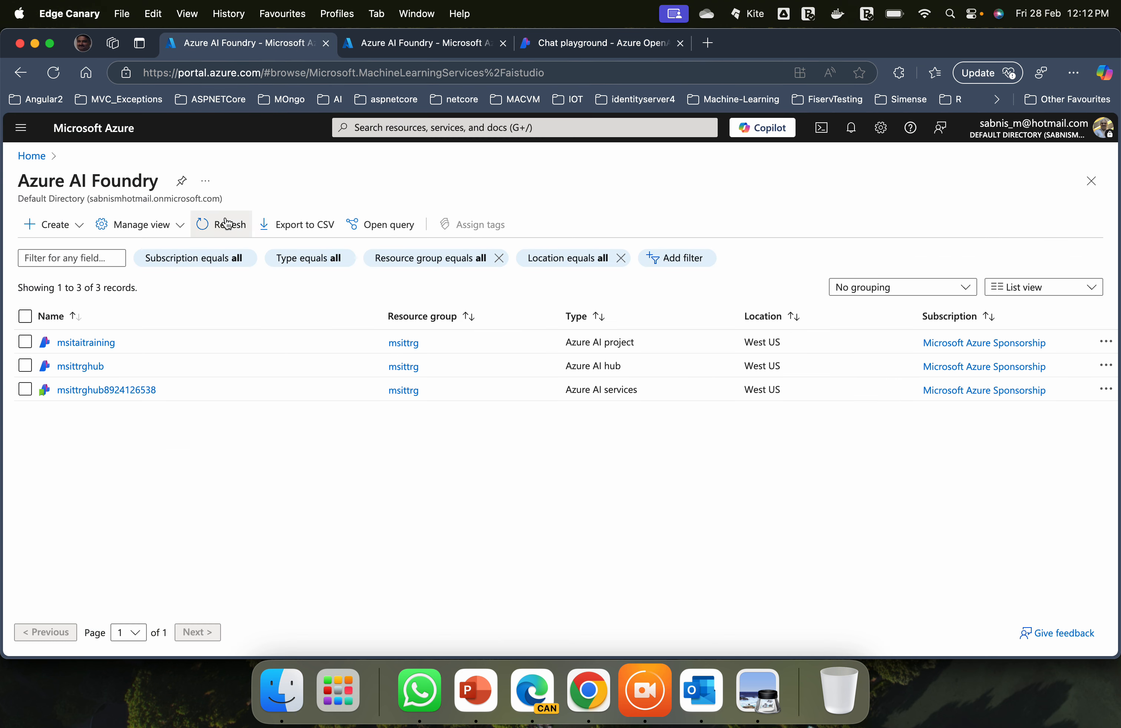
click(21, 156)
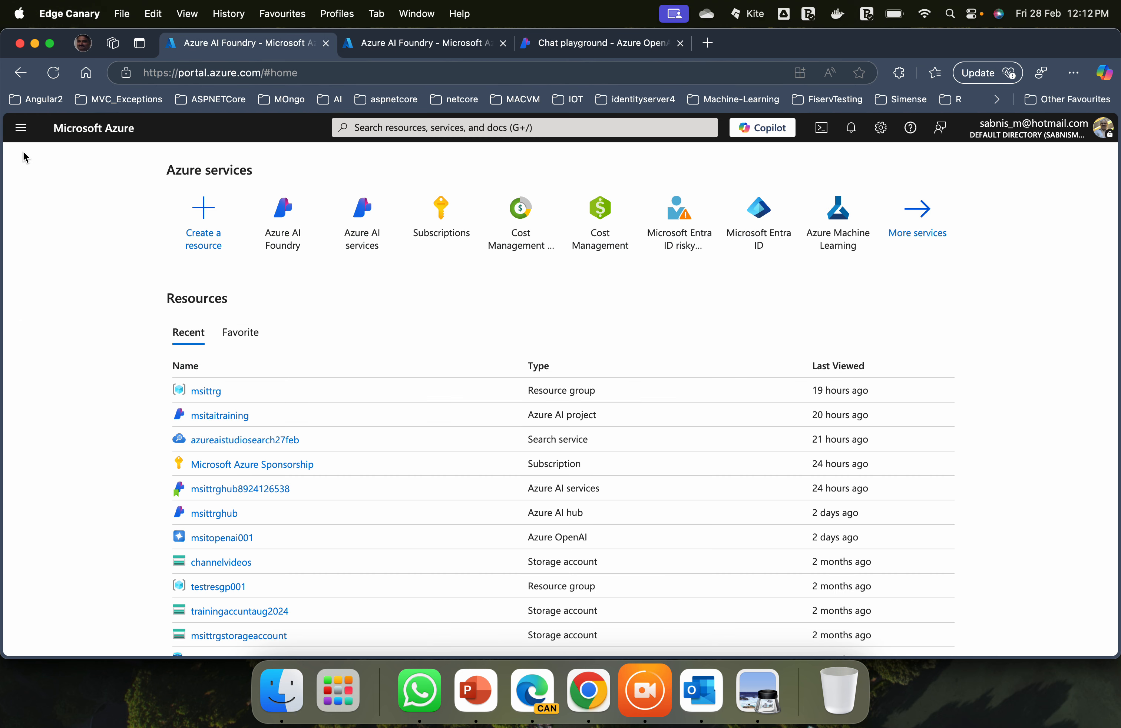
click(283, 241)
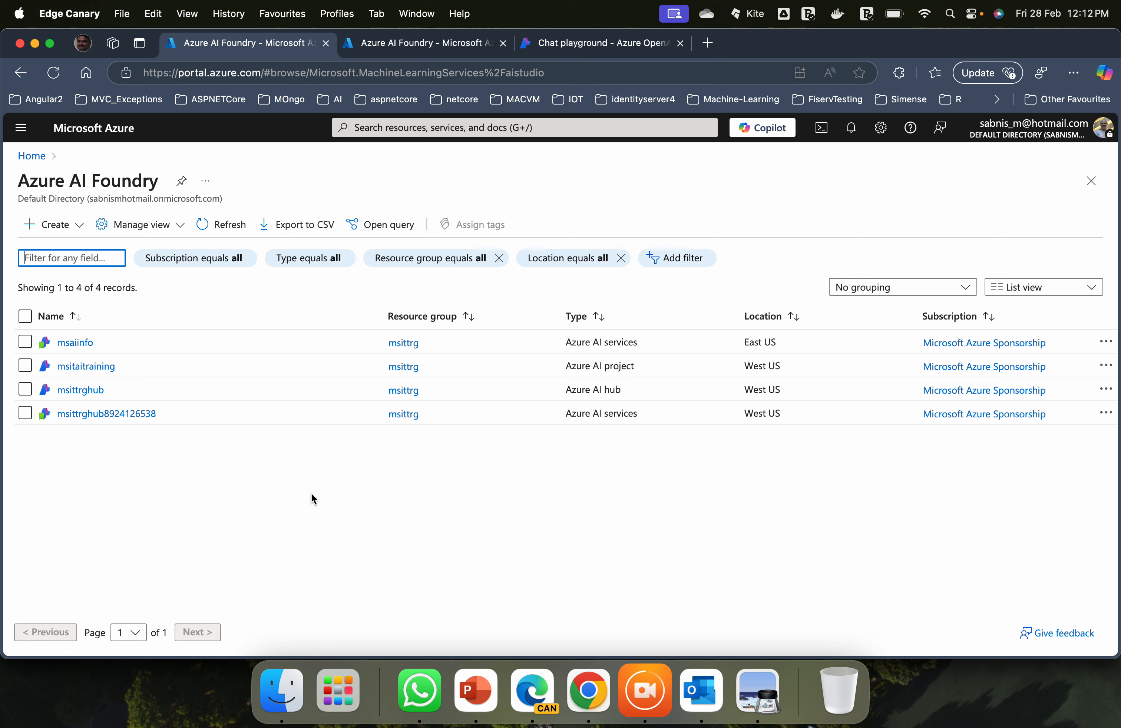
click(77, 231)
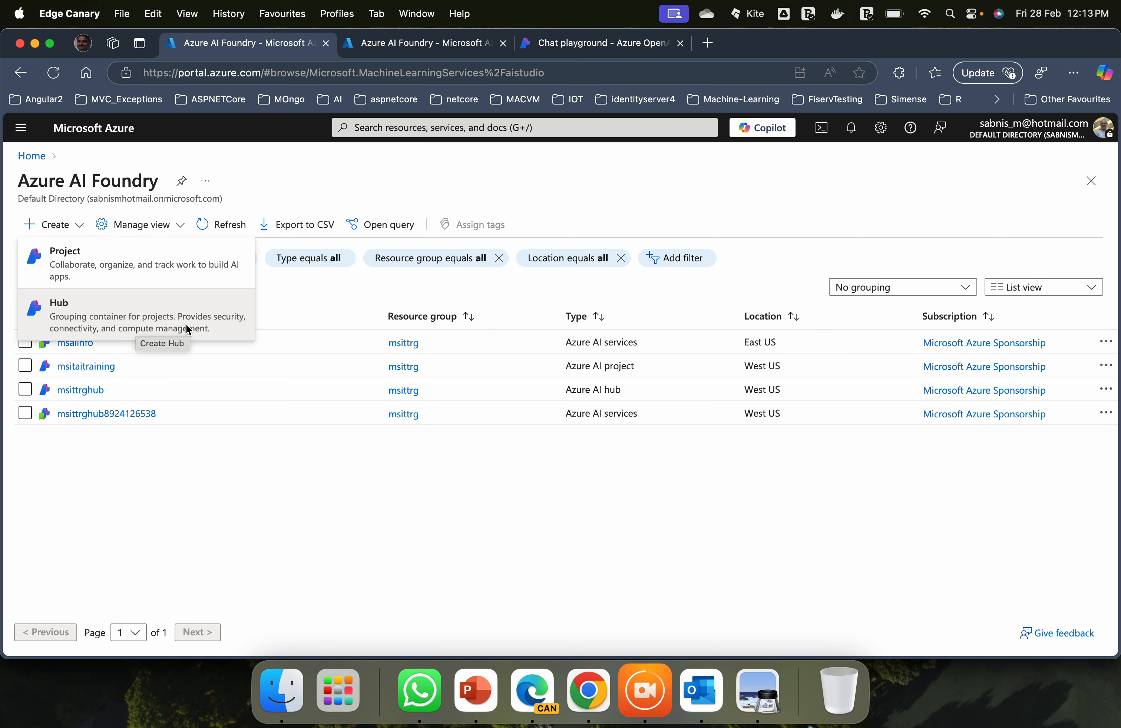
click(188, 330)
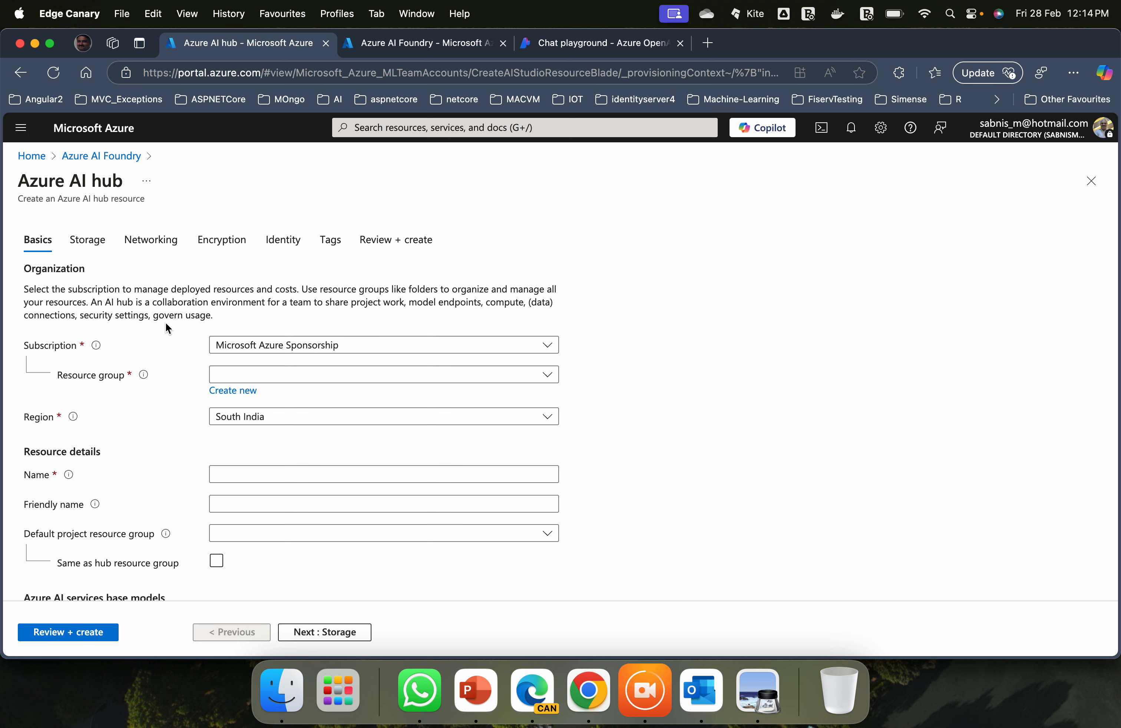
Assign the new hub to the msittrg resource group and set its region to East US.
click(279, 379)
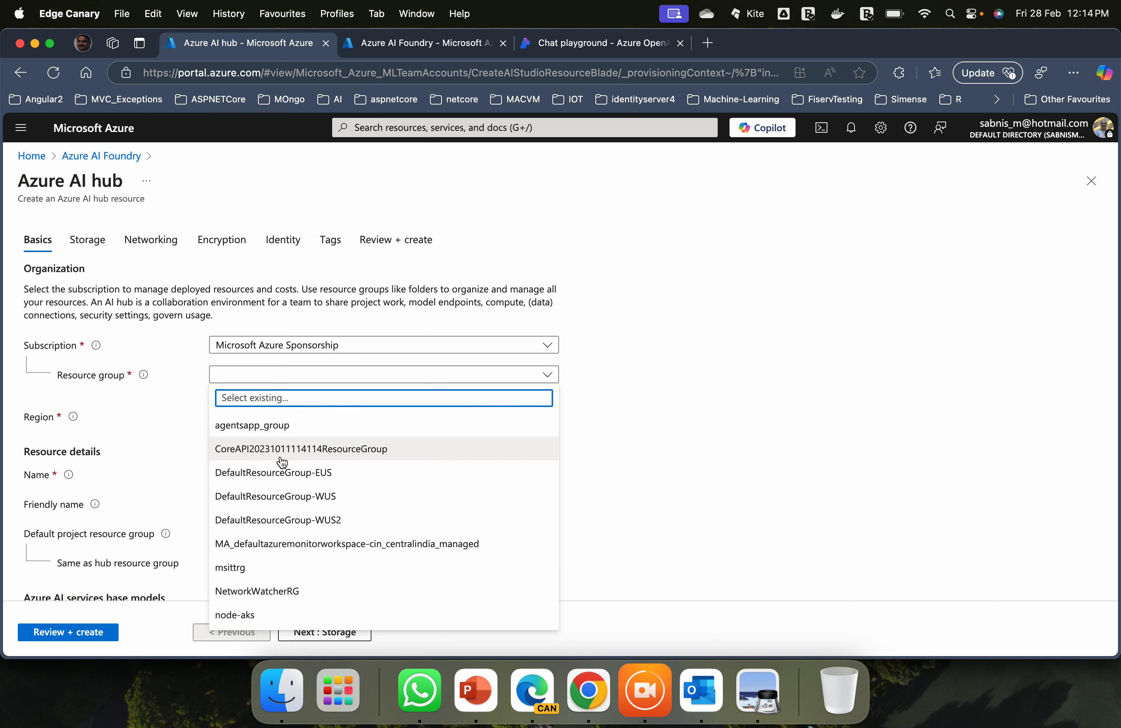
click(252, 568)
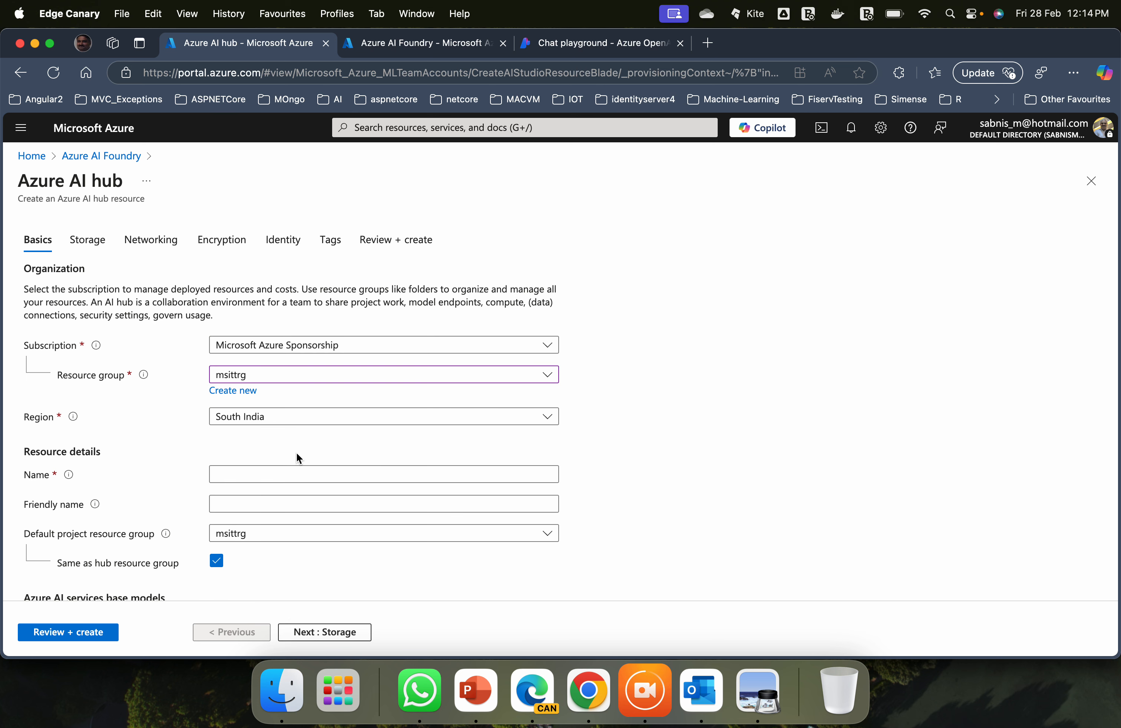
click(294, 420)
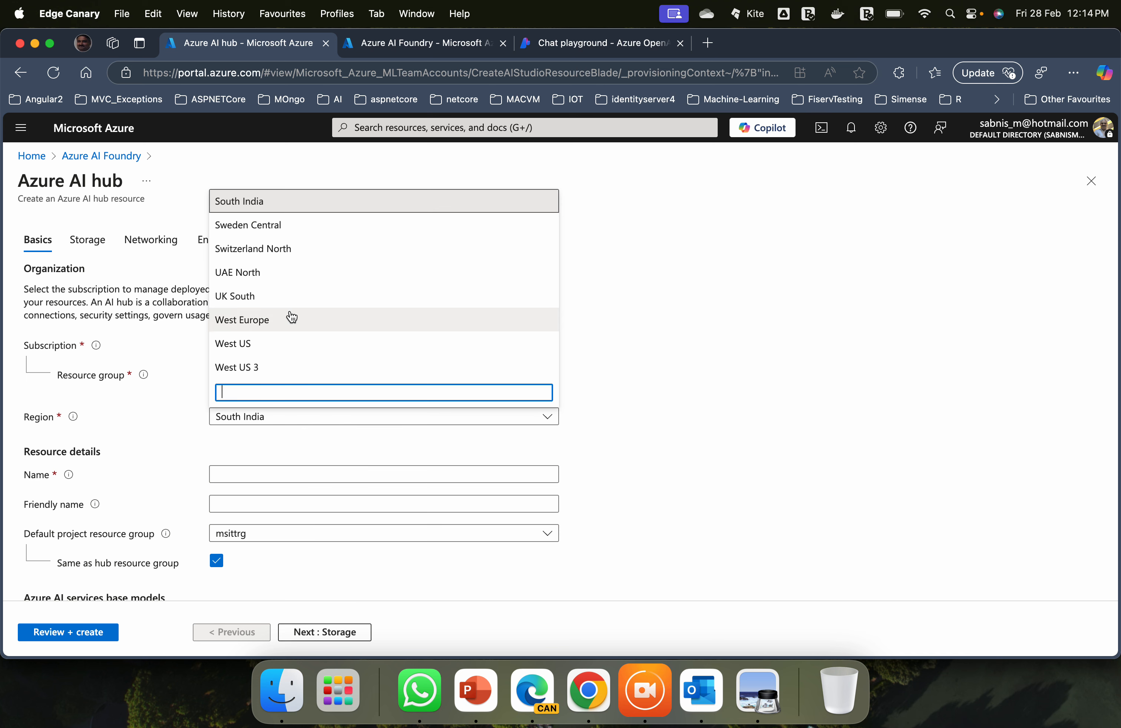
scroll(290, 317, up, 6)
scroll(292, 318, up, 2)
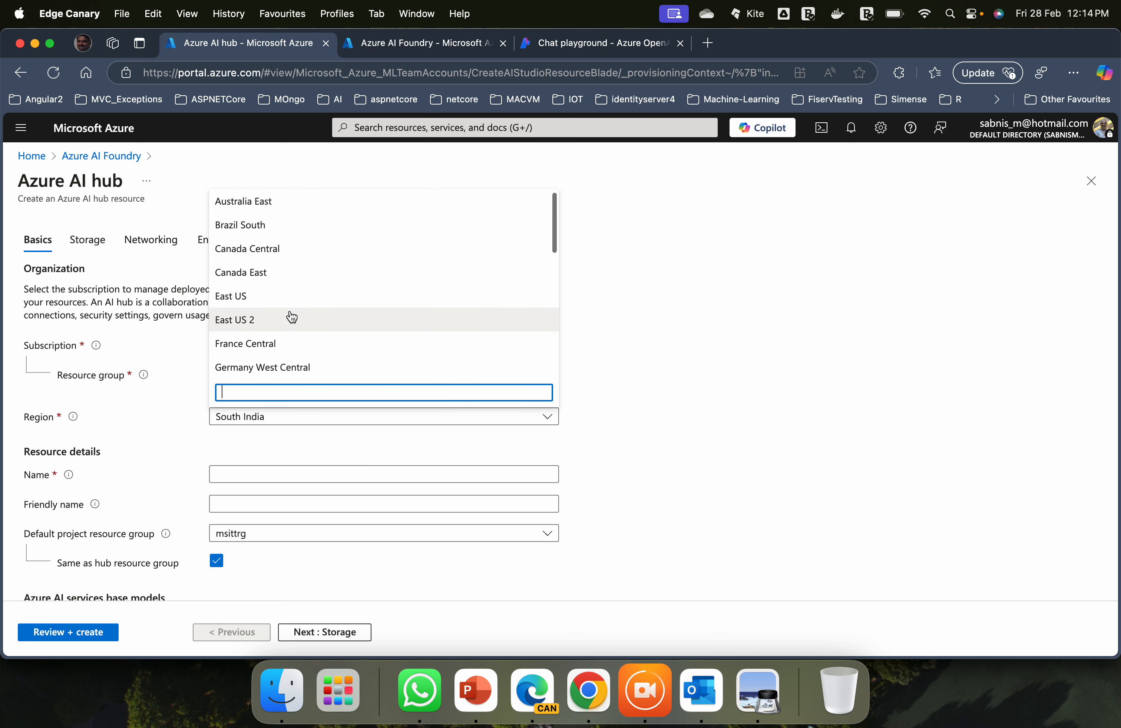
click(271, 306)
Name the hub msaihub, accepting the matching friendly name.
scroll(435, 478, down, 2)
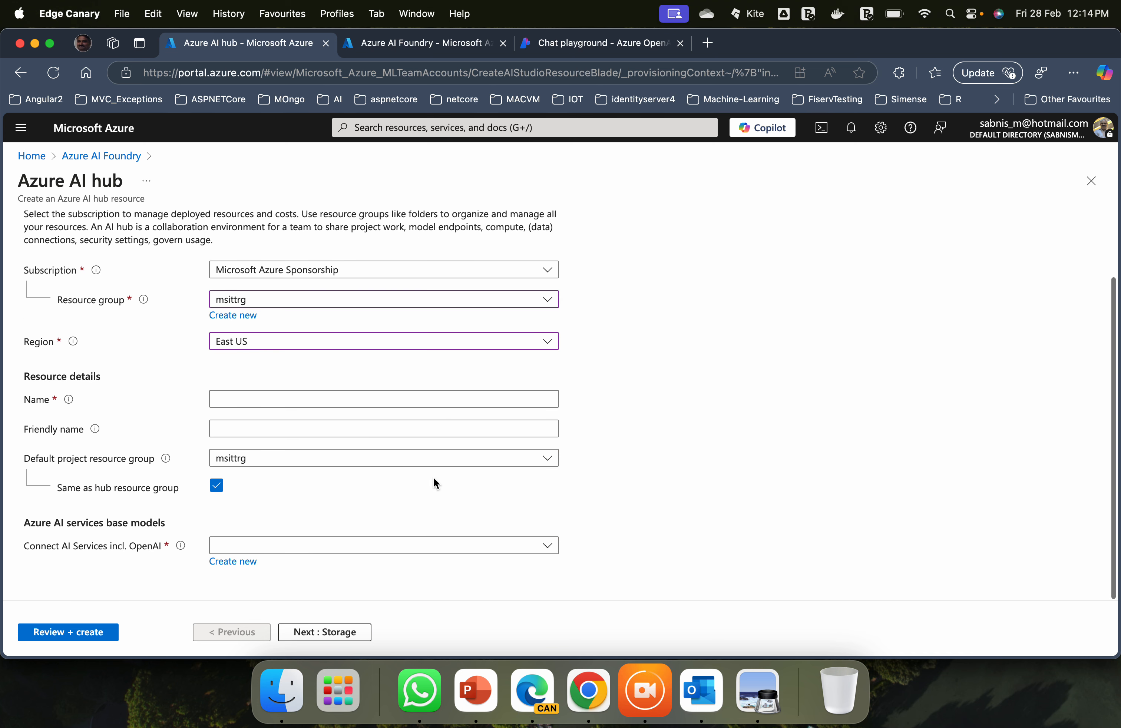
click(262, 397)
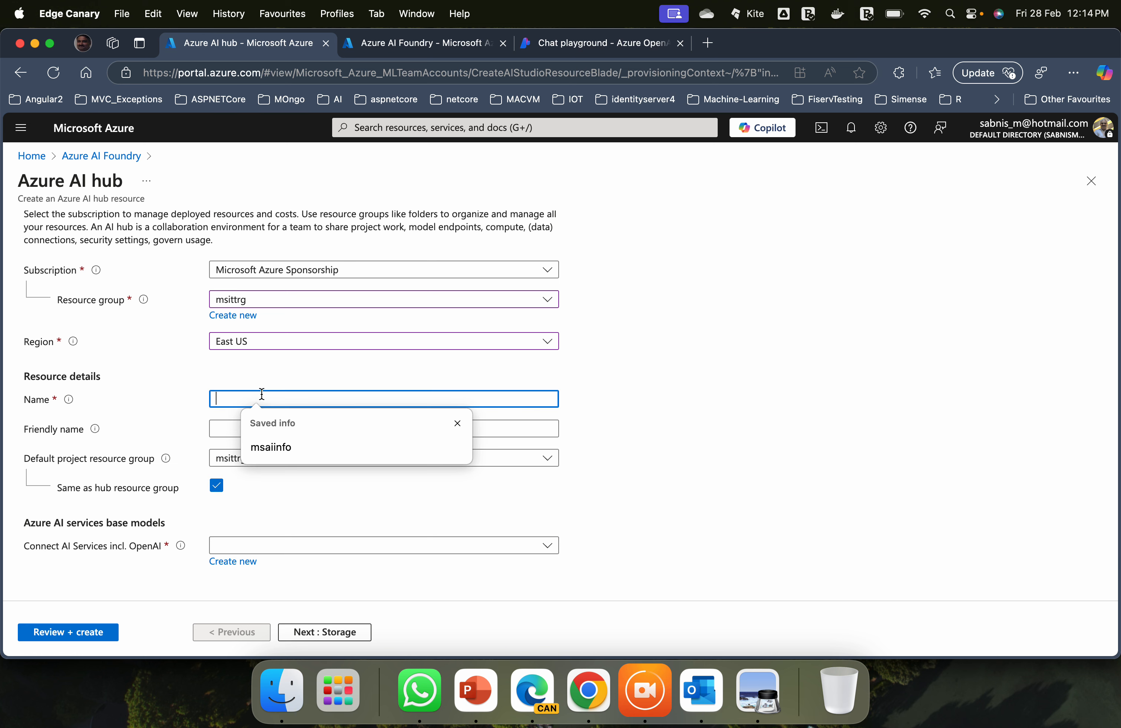
text(msai)
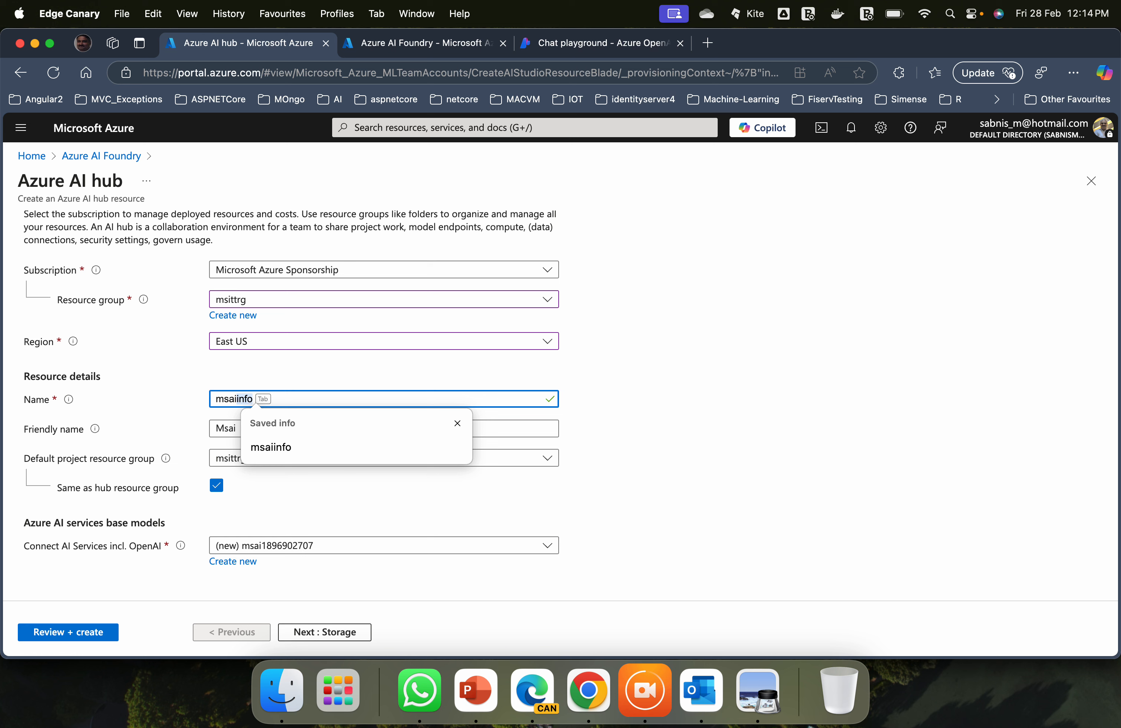
text(hub)
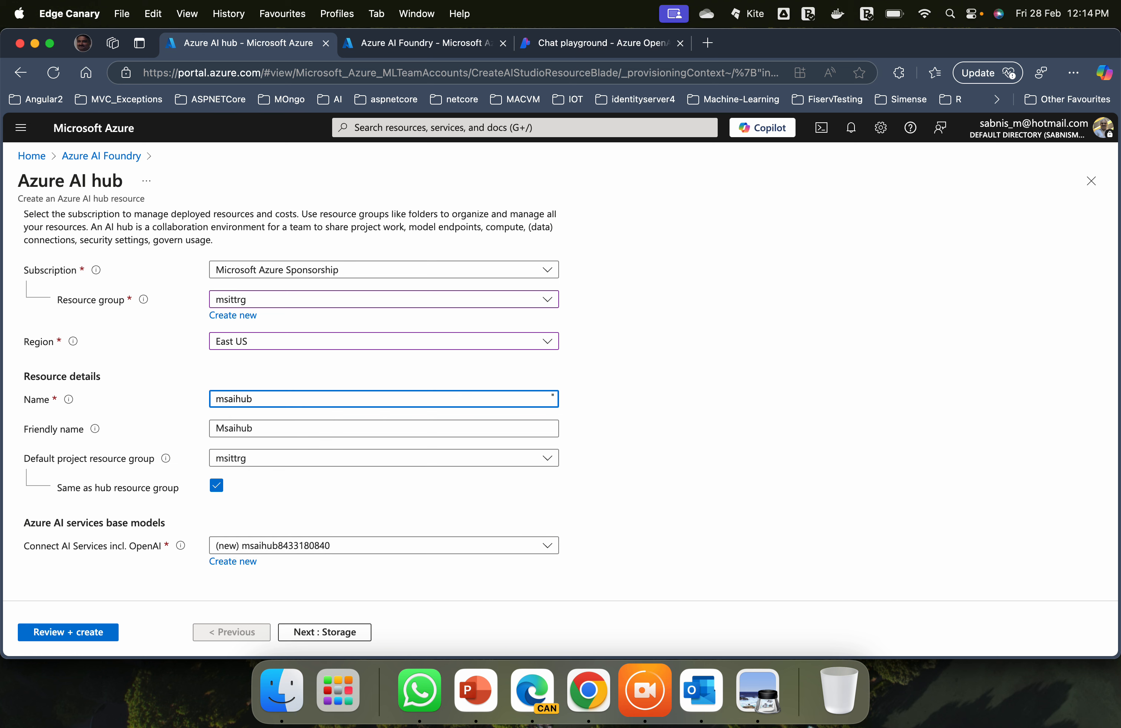
key(Tab)
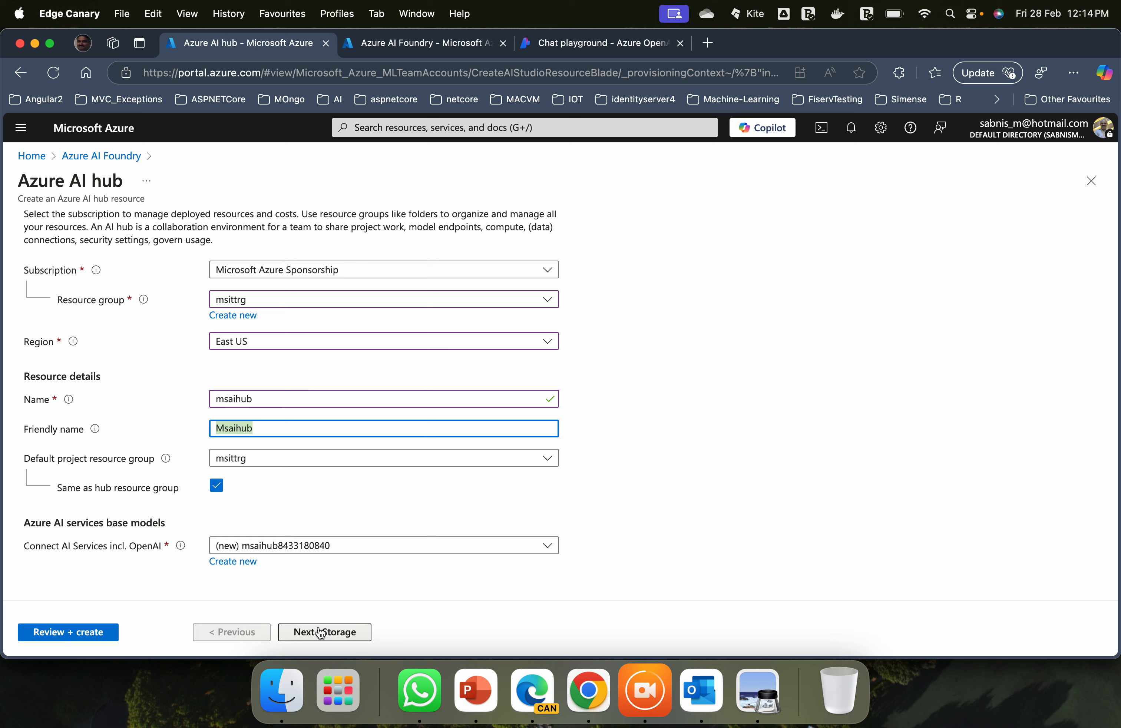
Accept the default storage, networking, encryption, identity and tag settings and create the hub.
click(331, 633)
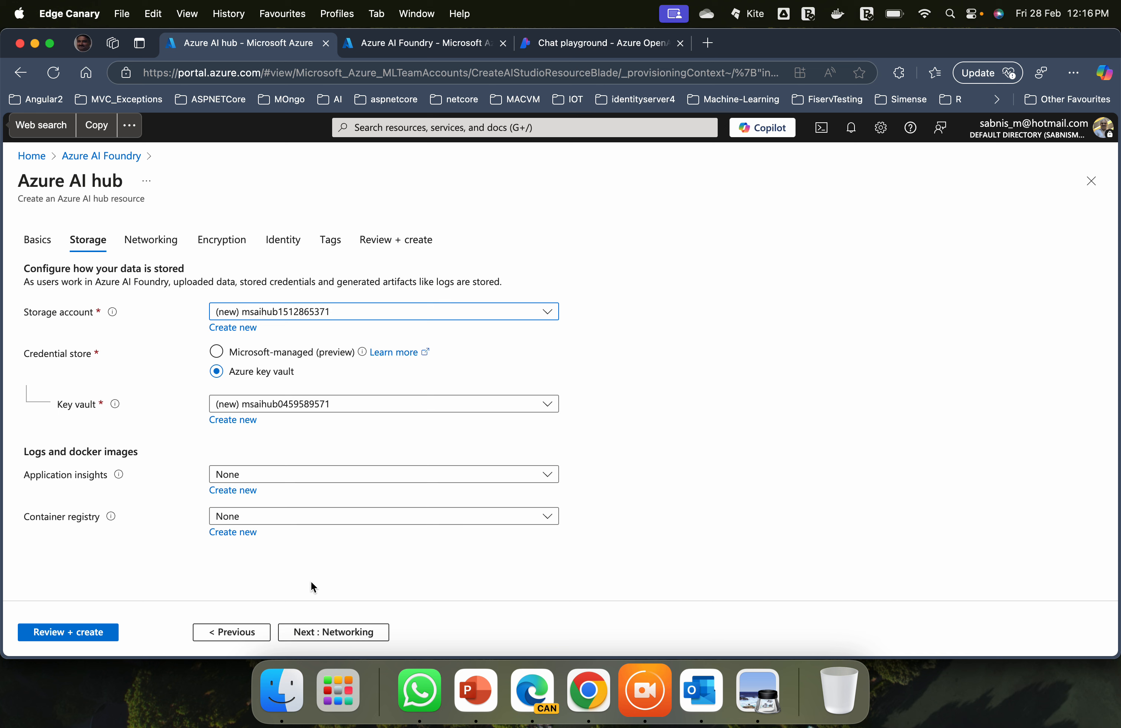
click(336, 631)
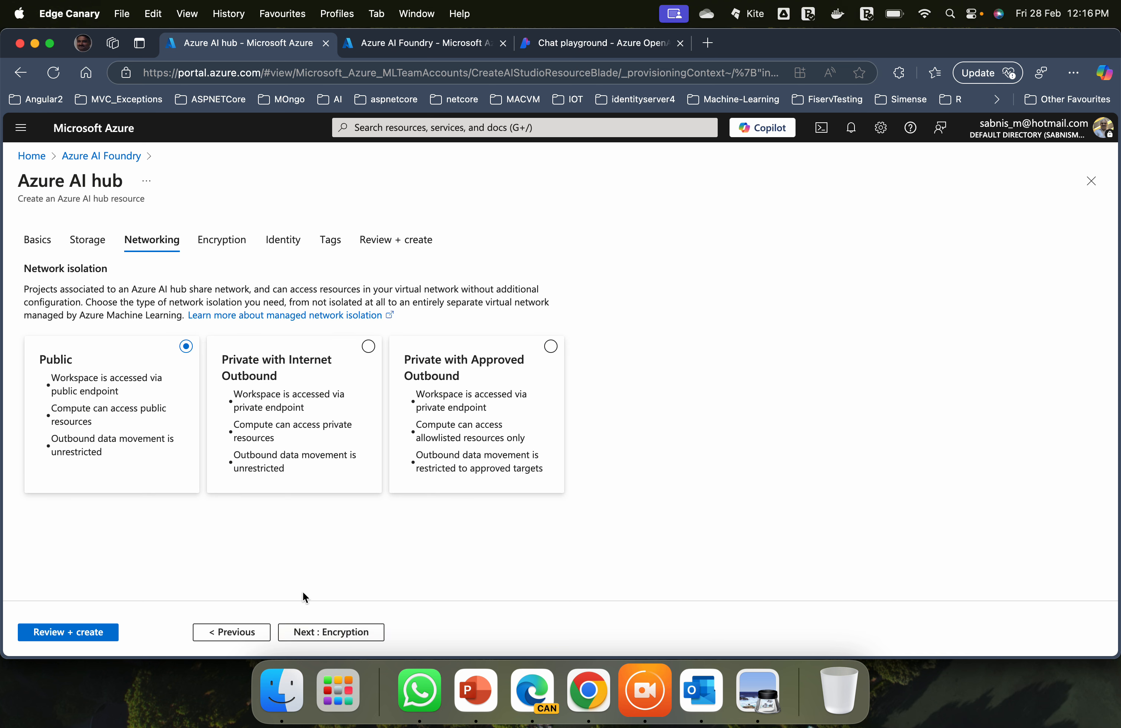
click(362, 639)
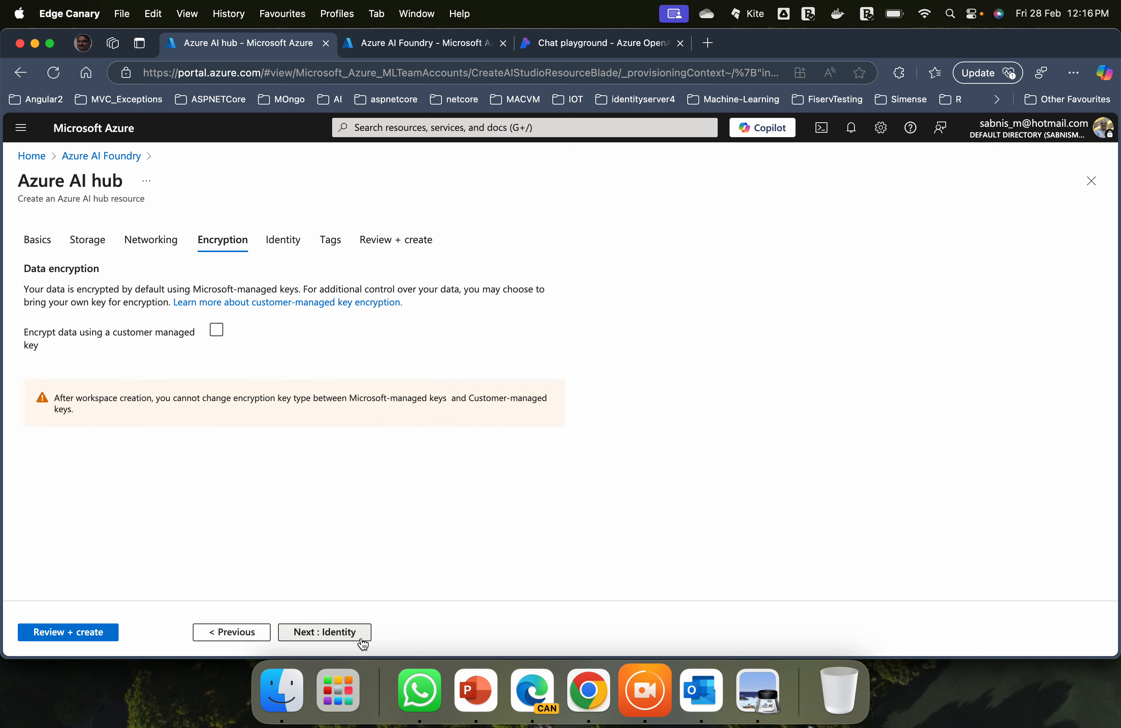
click(360, 638)
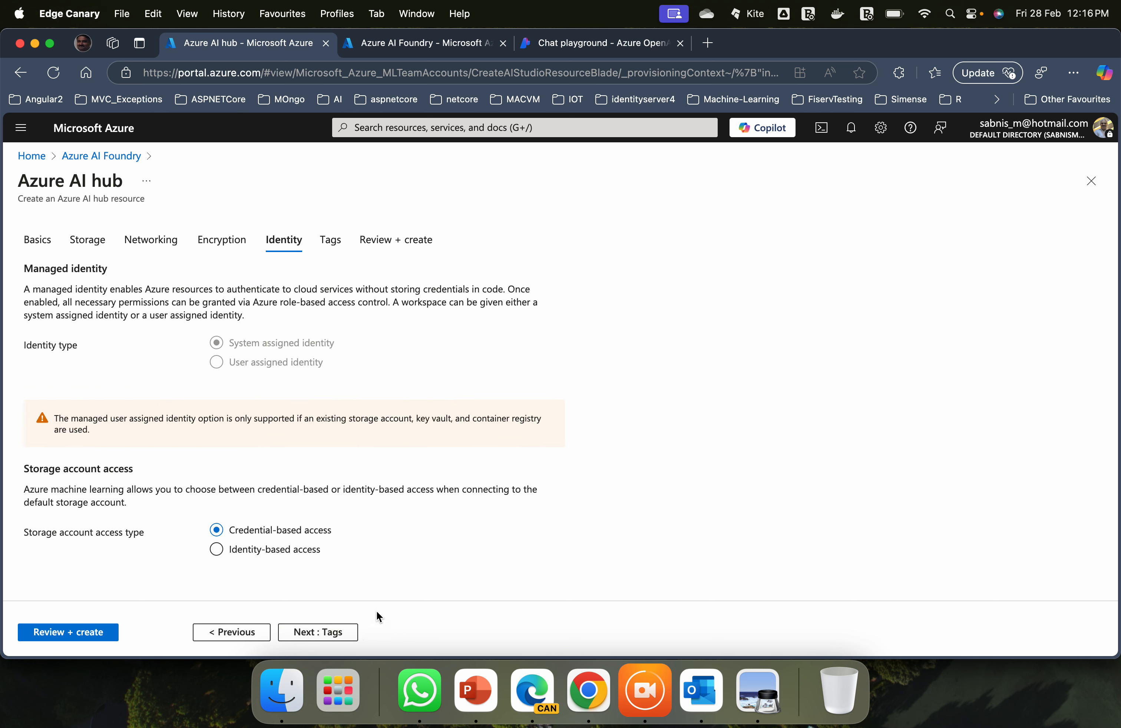
click(331, 632)
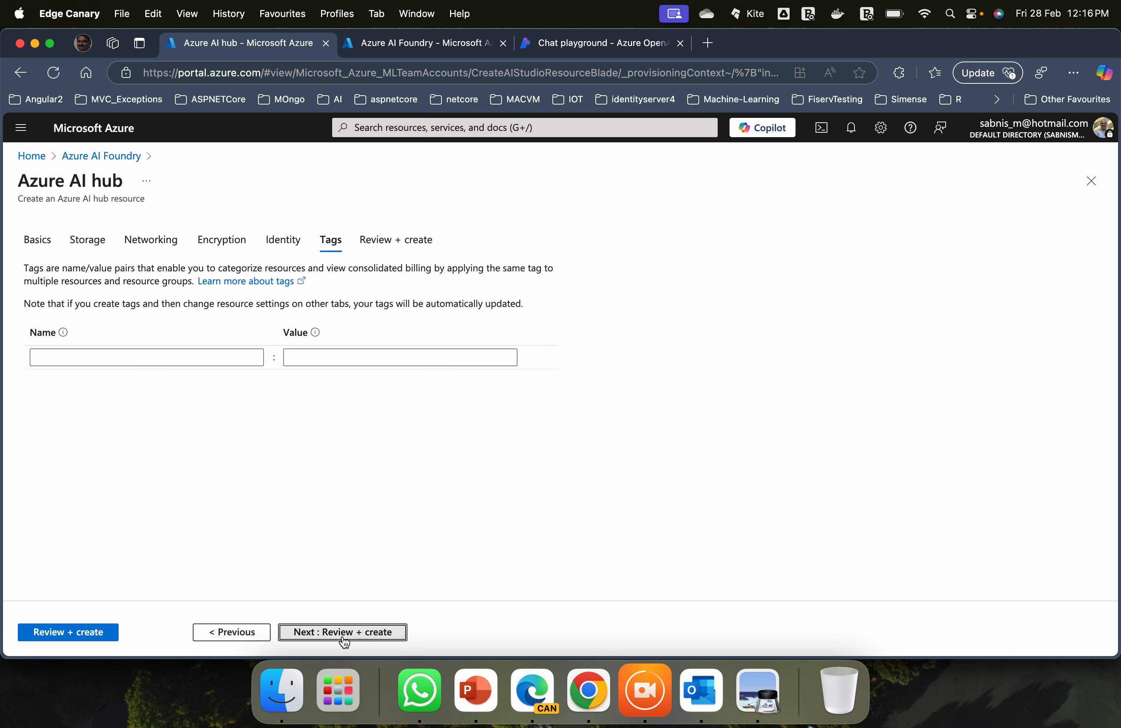
click(343, 636)
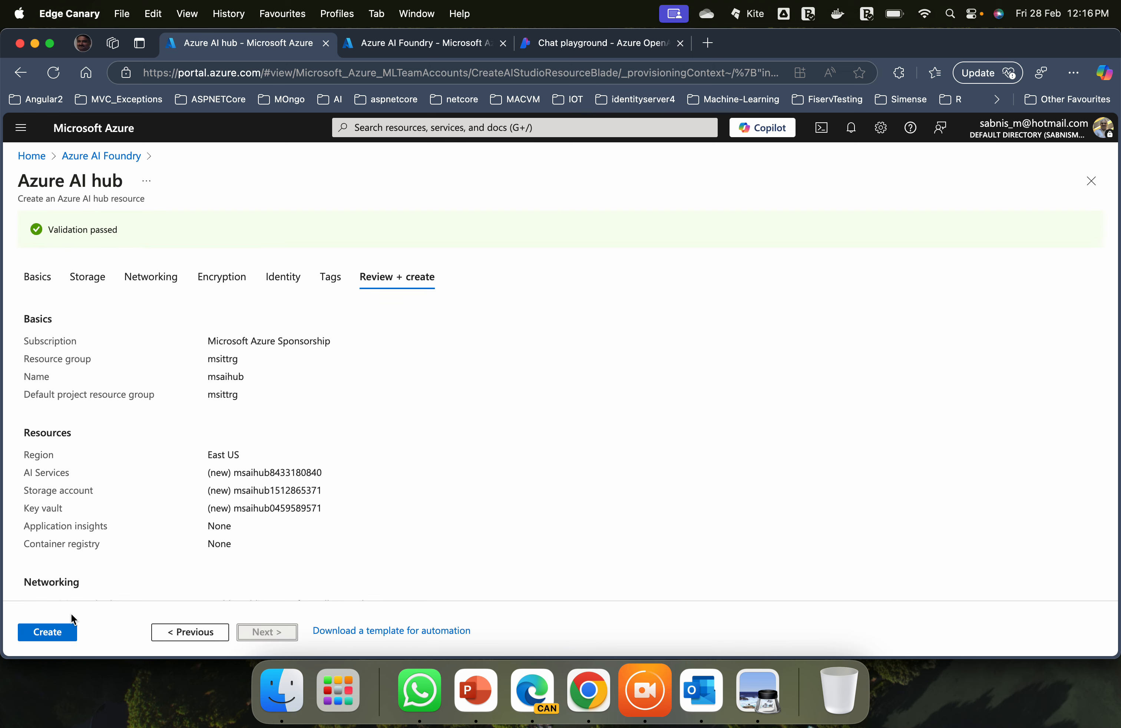
click(68, 633)
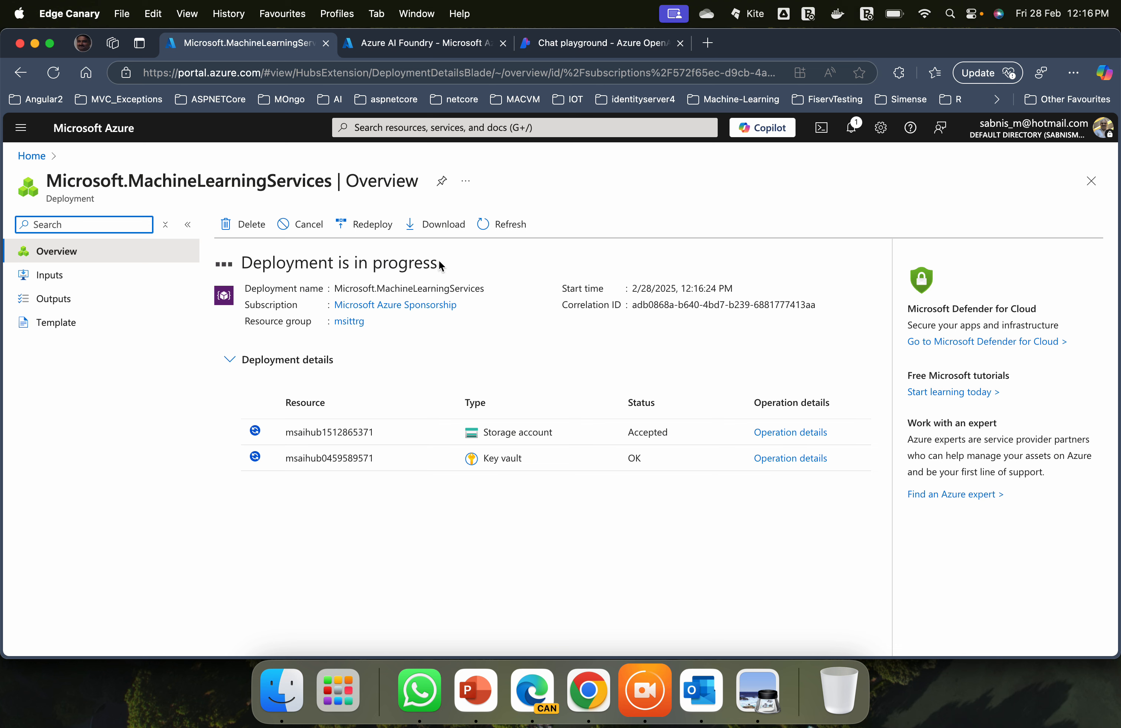
Check the progress of the hub's deployment after a brief look at the msaiinfo chat playground.
click(595, 51)
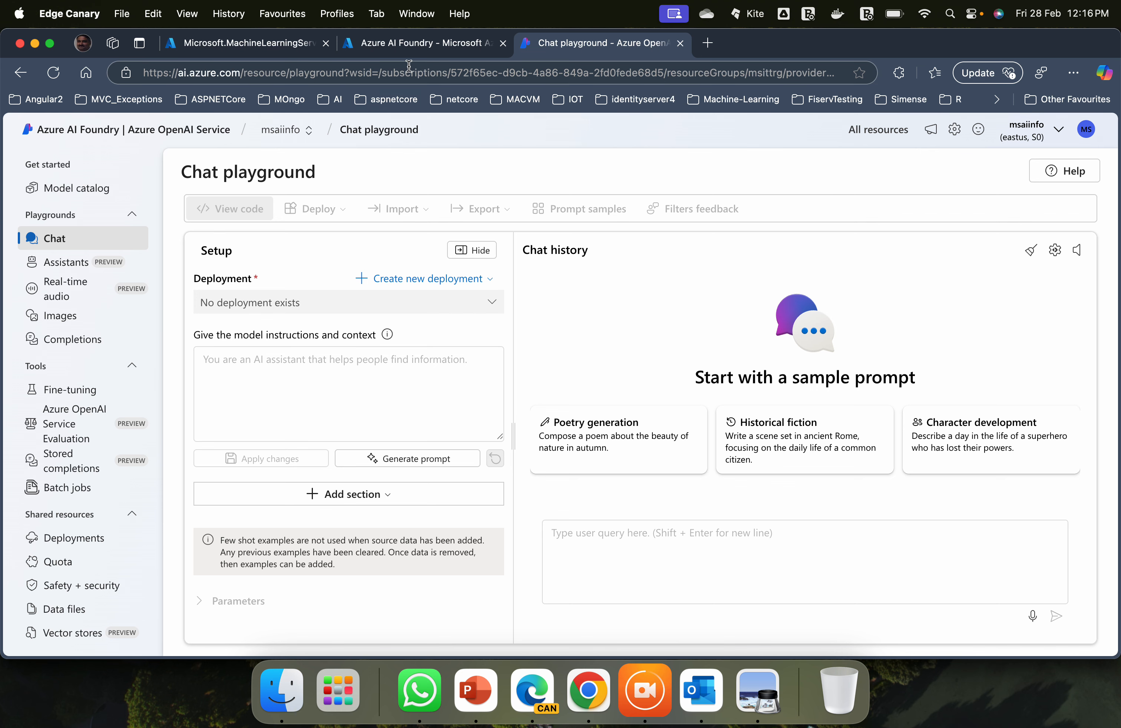
click(291, 44)
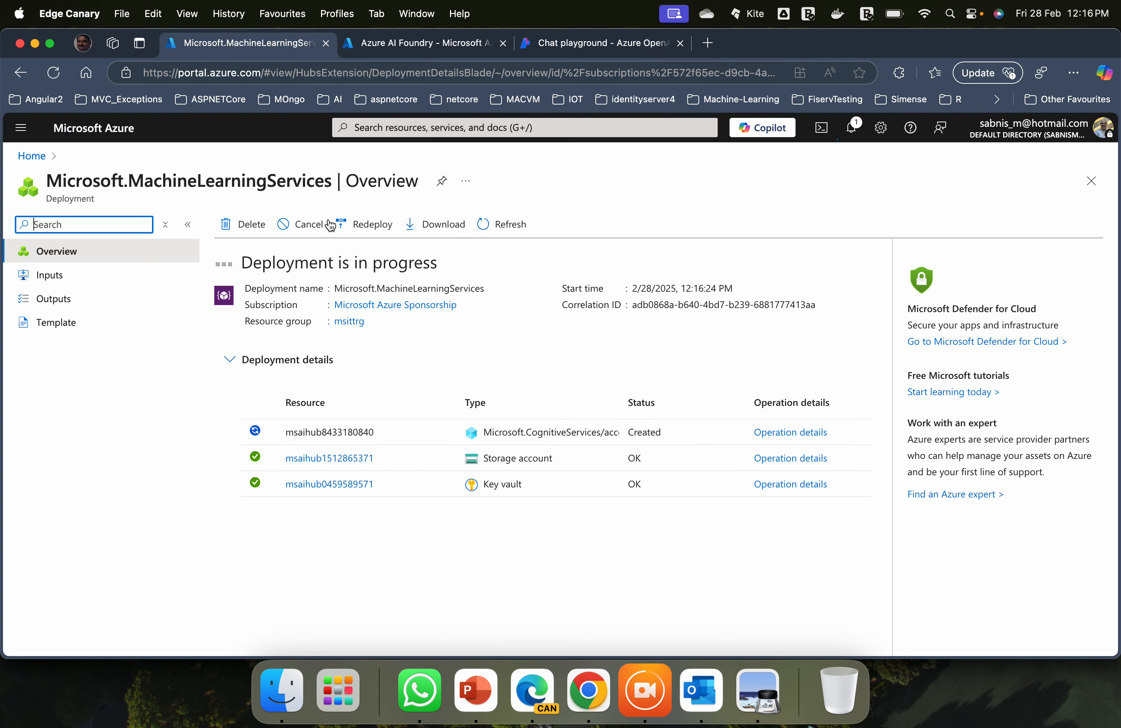
mouse_move(354, 487)
Open the model catalog for msaiinfo in the Azure AI Foundry portal and look through the available models.
click(587, 43)
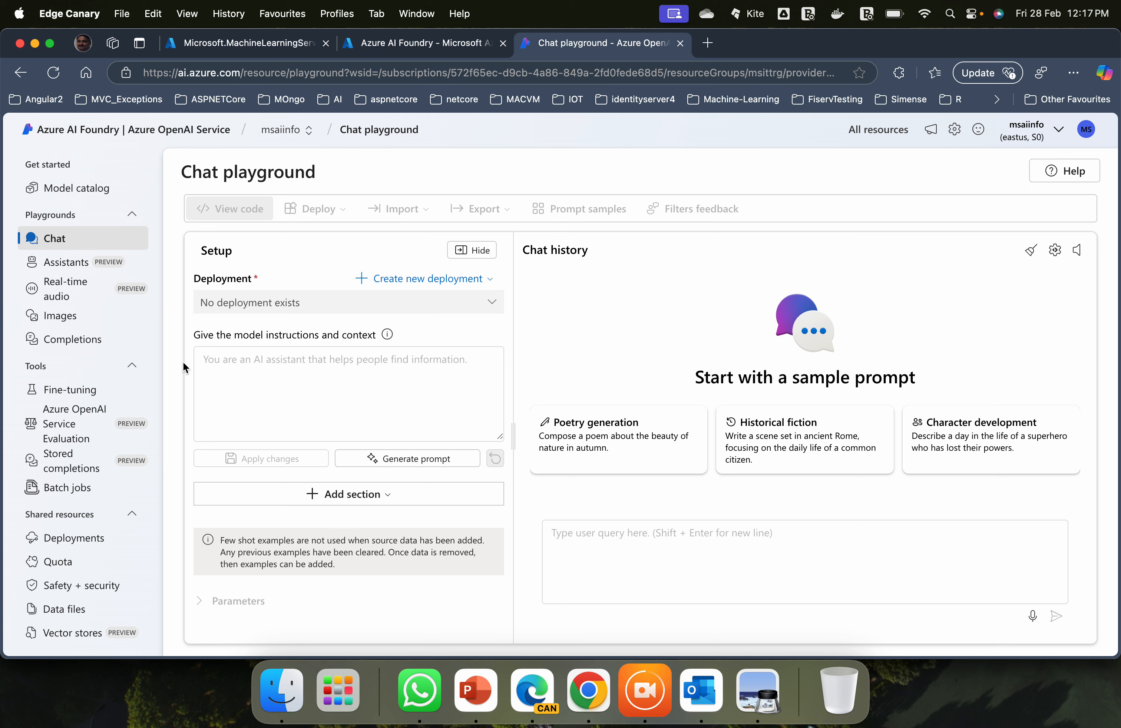
click(104, 192)
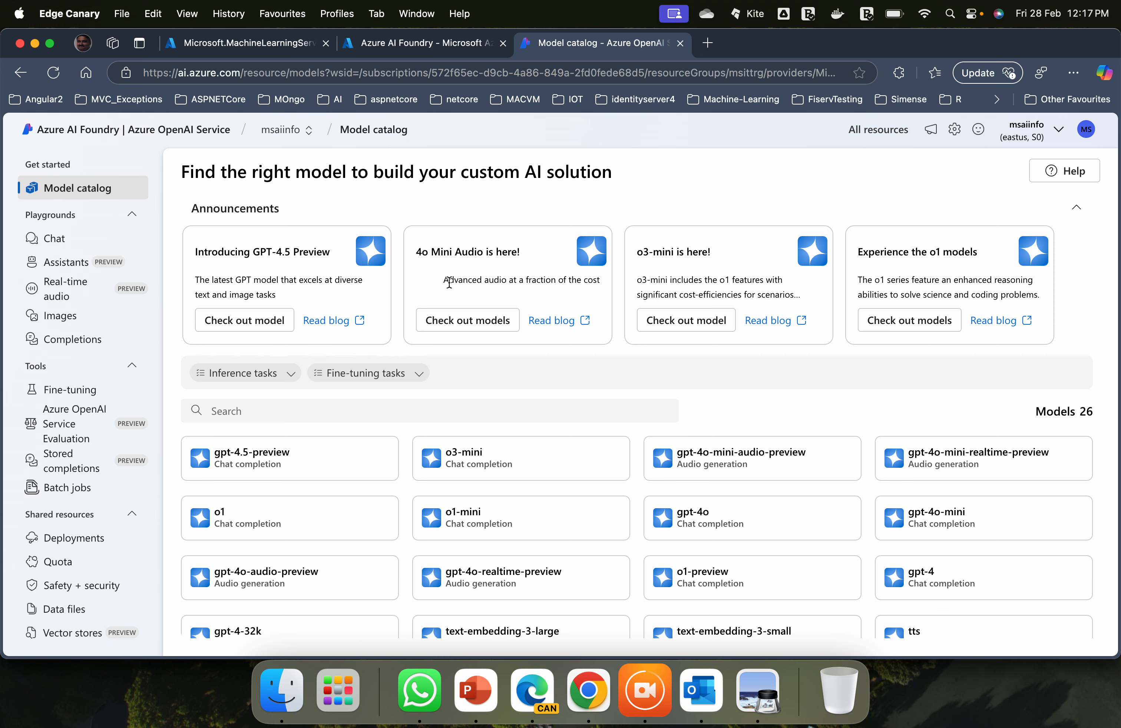
scroll(667, 317, down, 5)
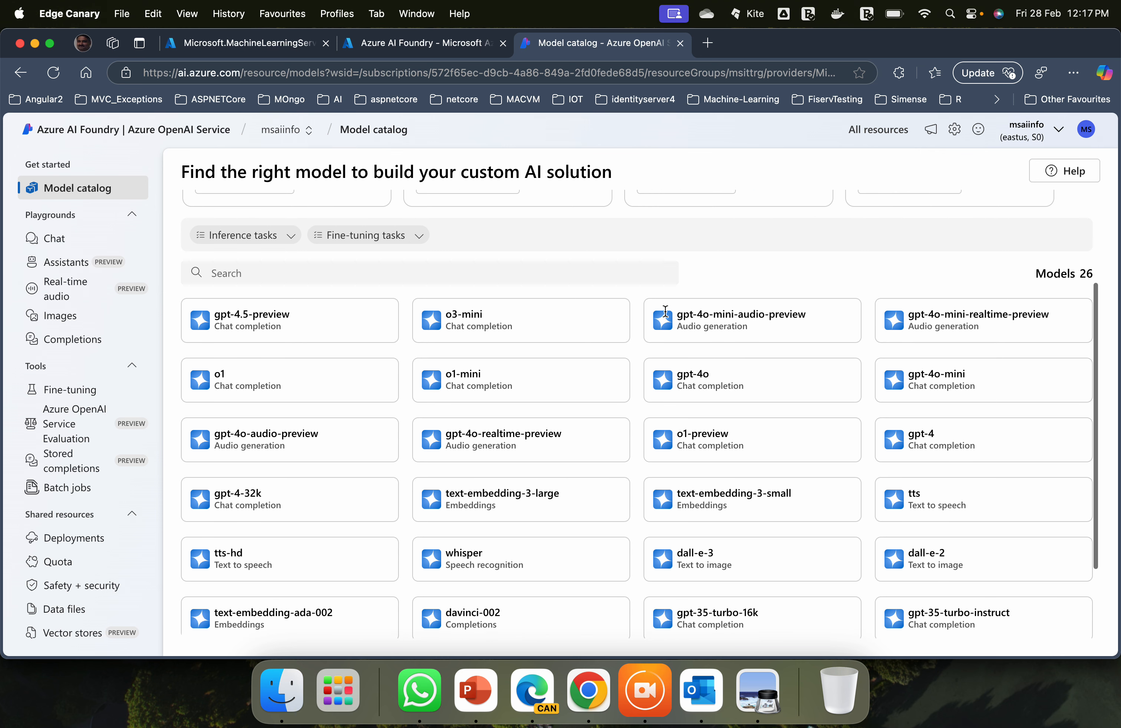
scroll(667, 317, down, 3)
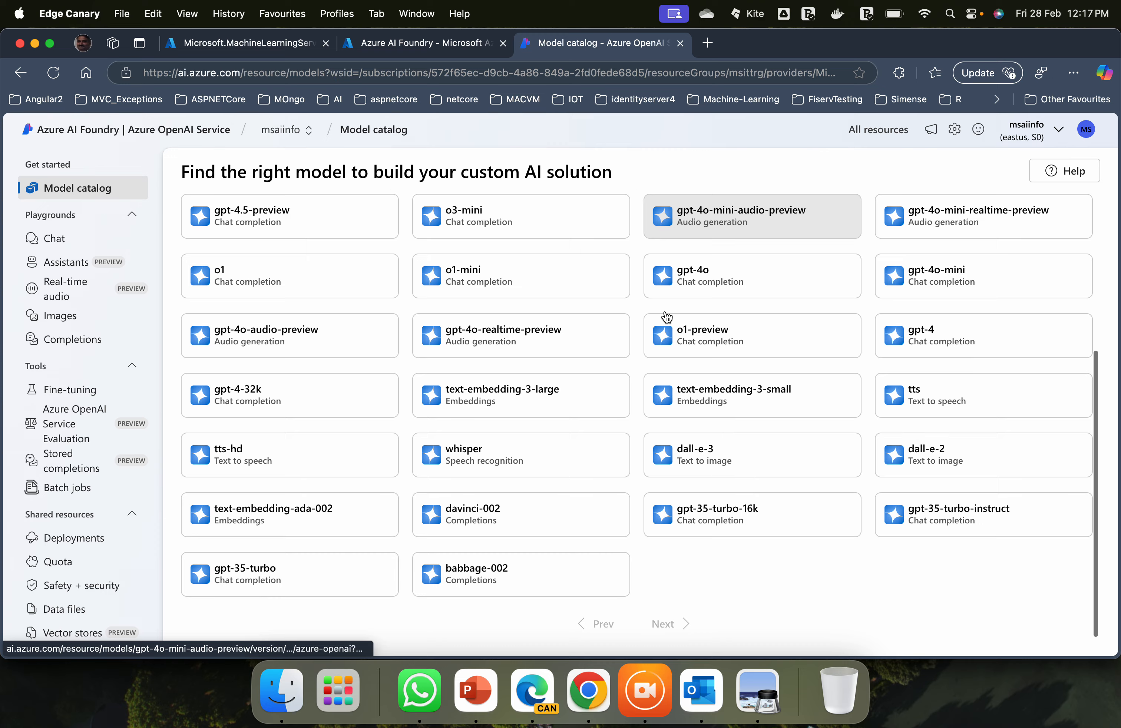
scroll(667, 318, up, 8)
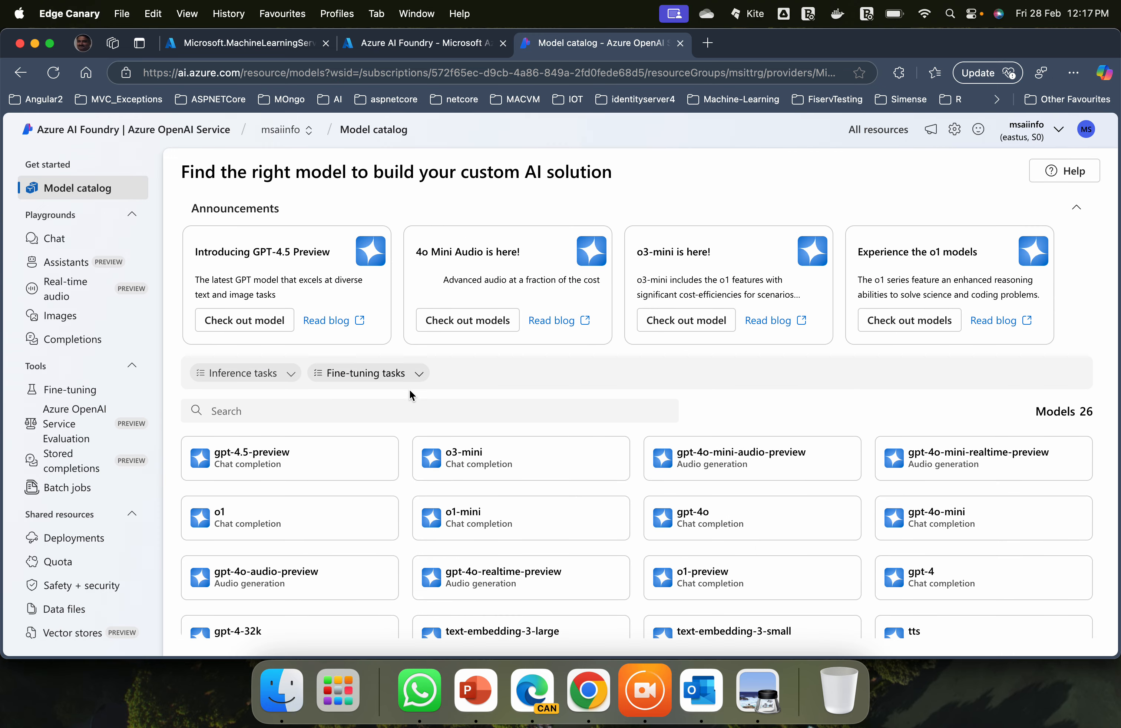
Filter the msaiinfo model catalog by the Chat completion inference task.
click(289, 374)
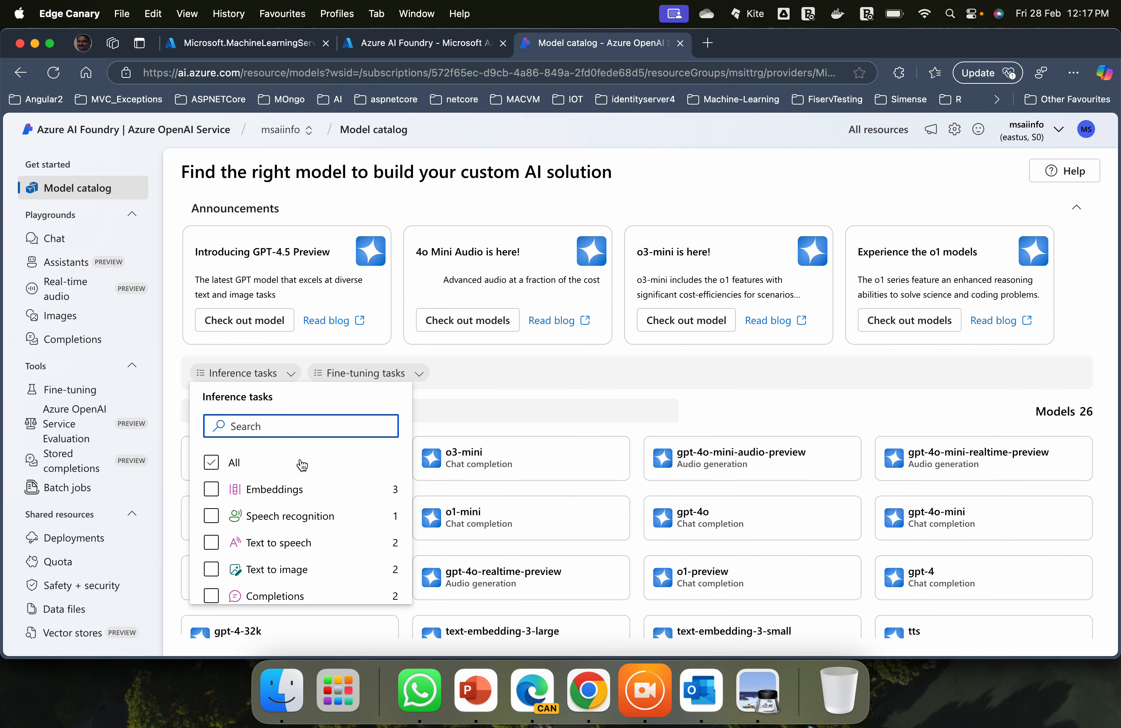
scroll(302, 466, down, 2)
click(211, 558)
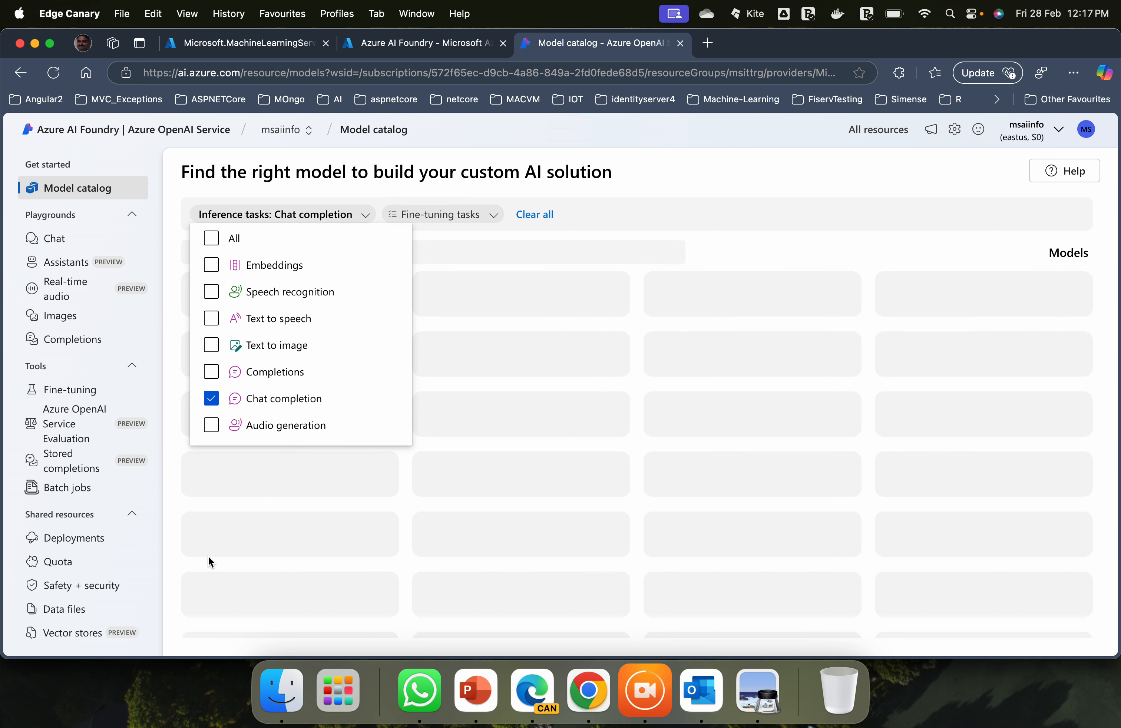
click(714, 237)
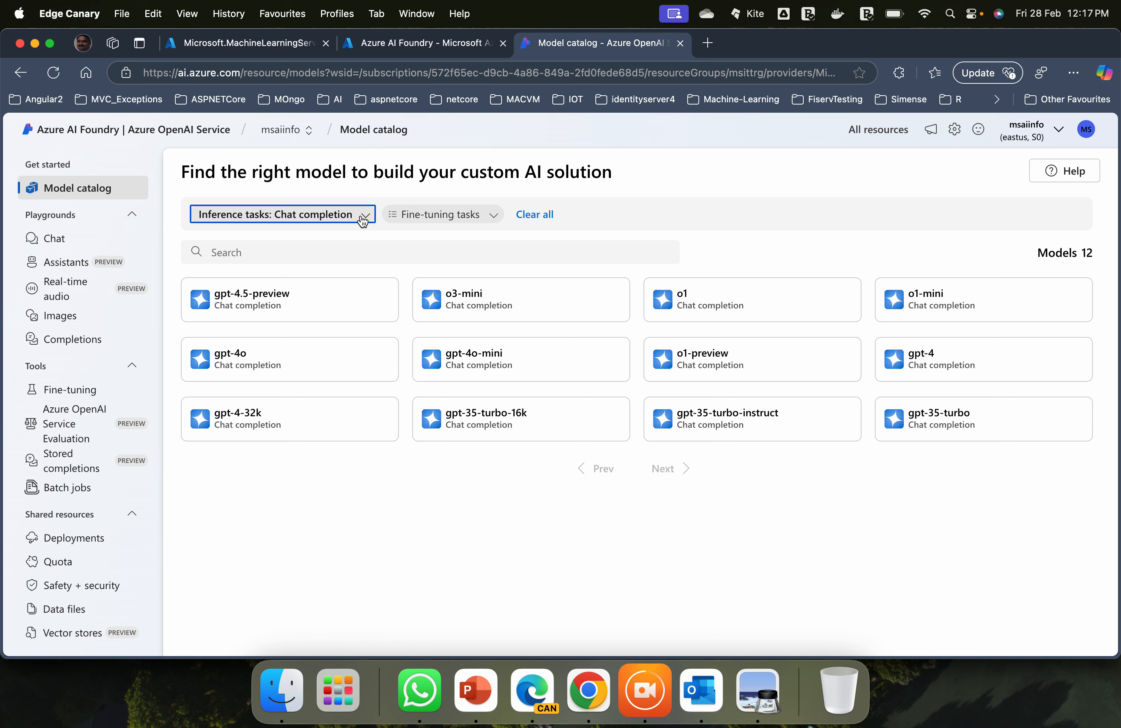
Clear the Chat completion filter, and look over the fine-tuning task options and the full model list.
click(363, 216)
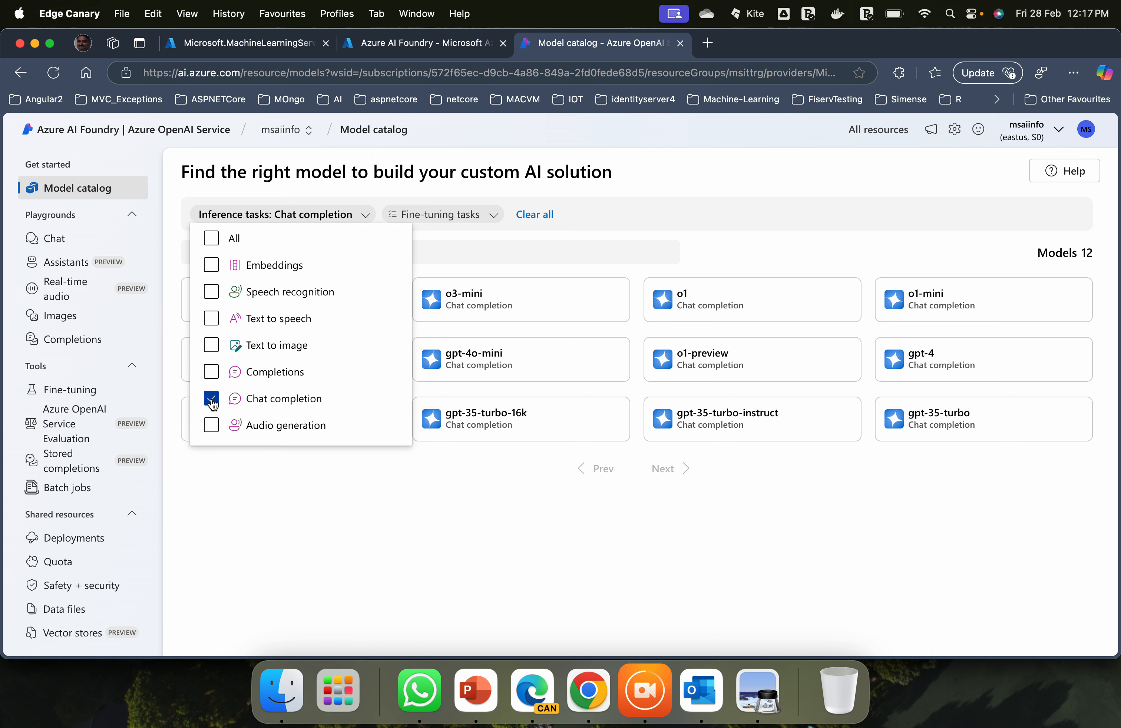
click(212, 401)
click(492, 385)
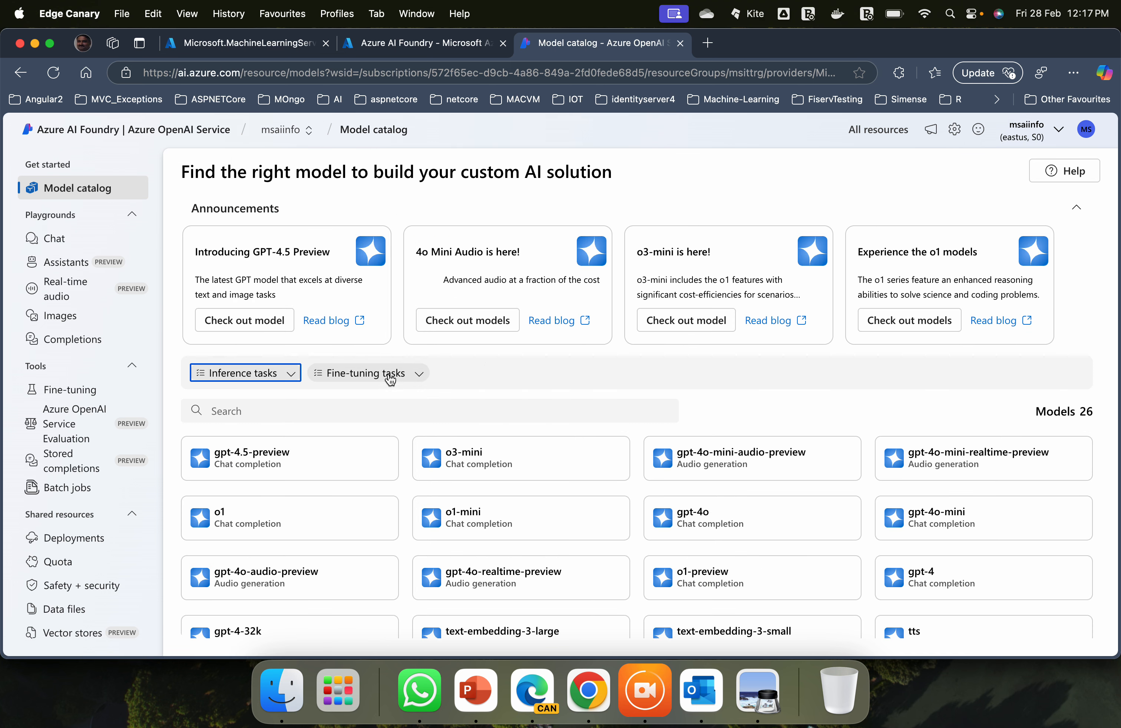
click(390, 378)
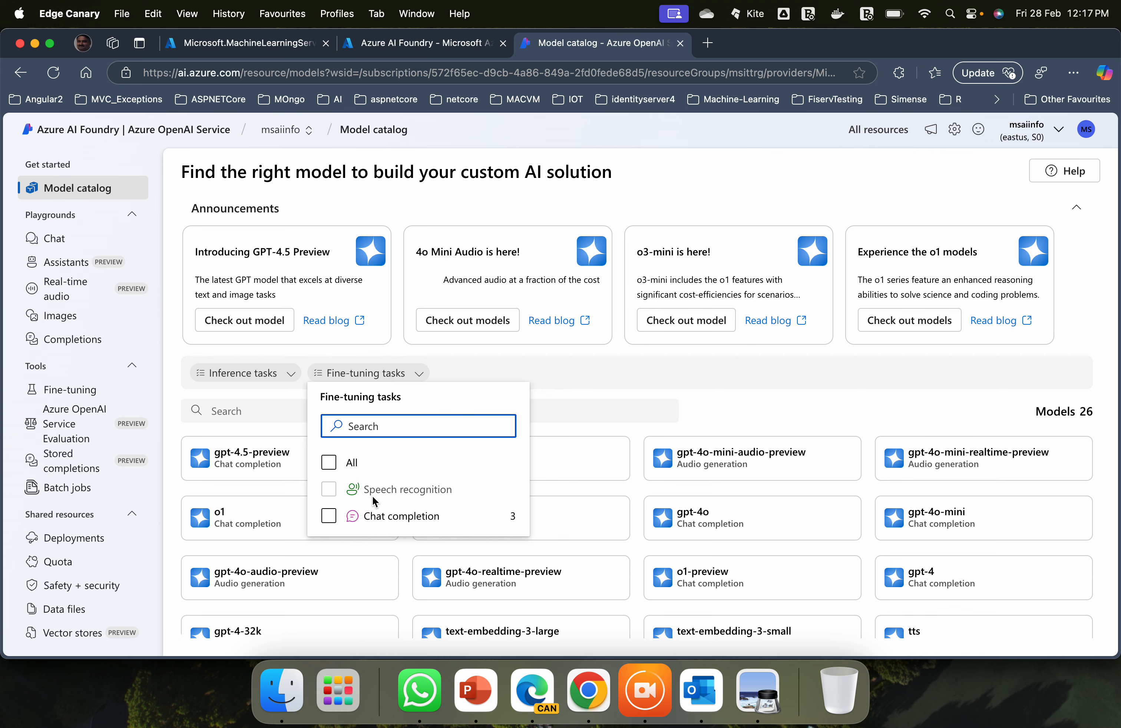
click(636, 396)
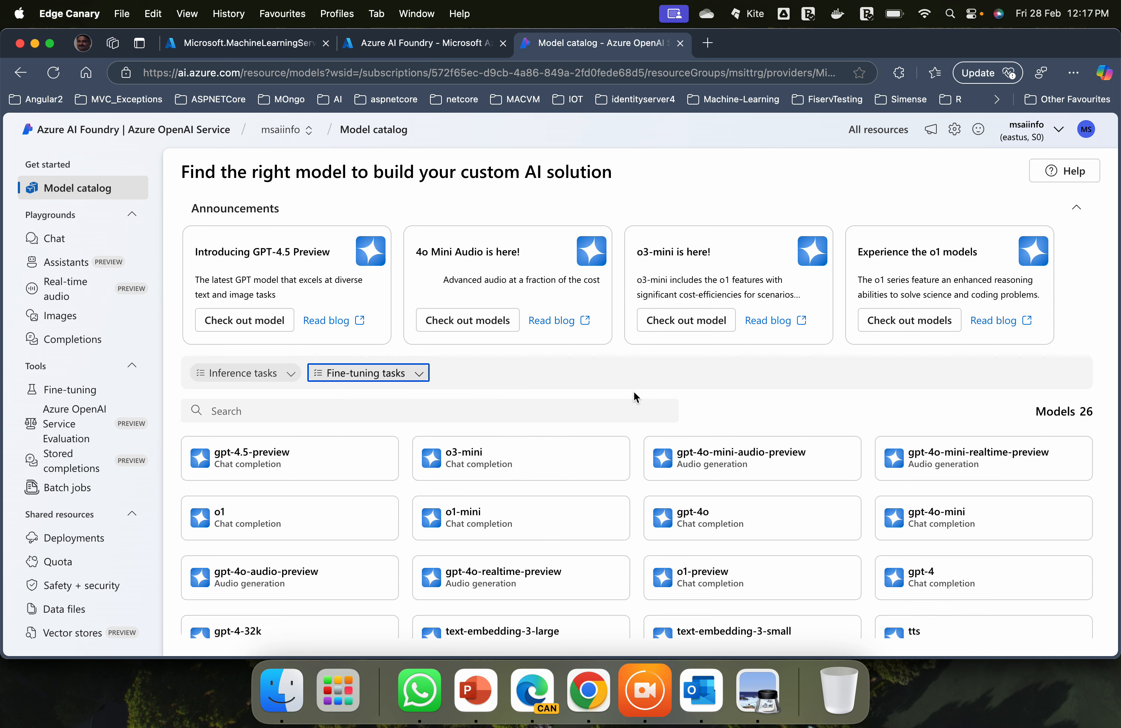
scroll(636, 396, down, 5)
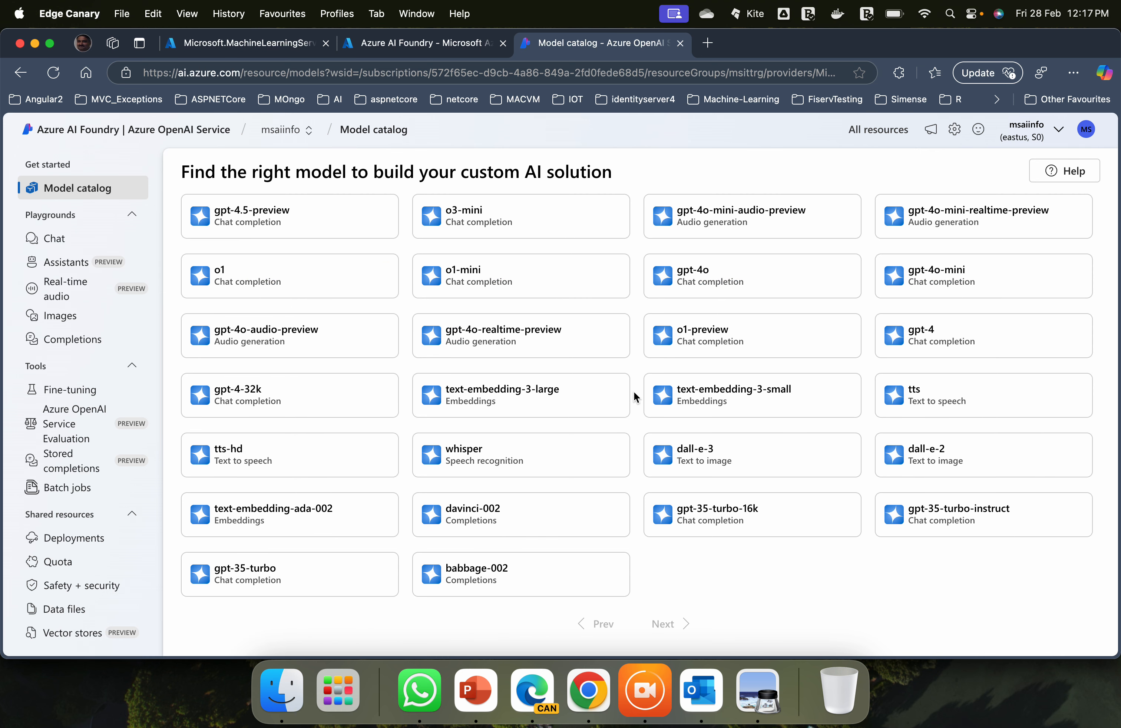
scroll(636, 397, up, 5)
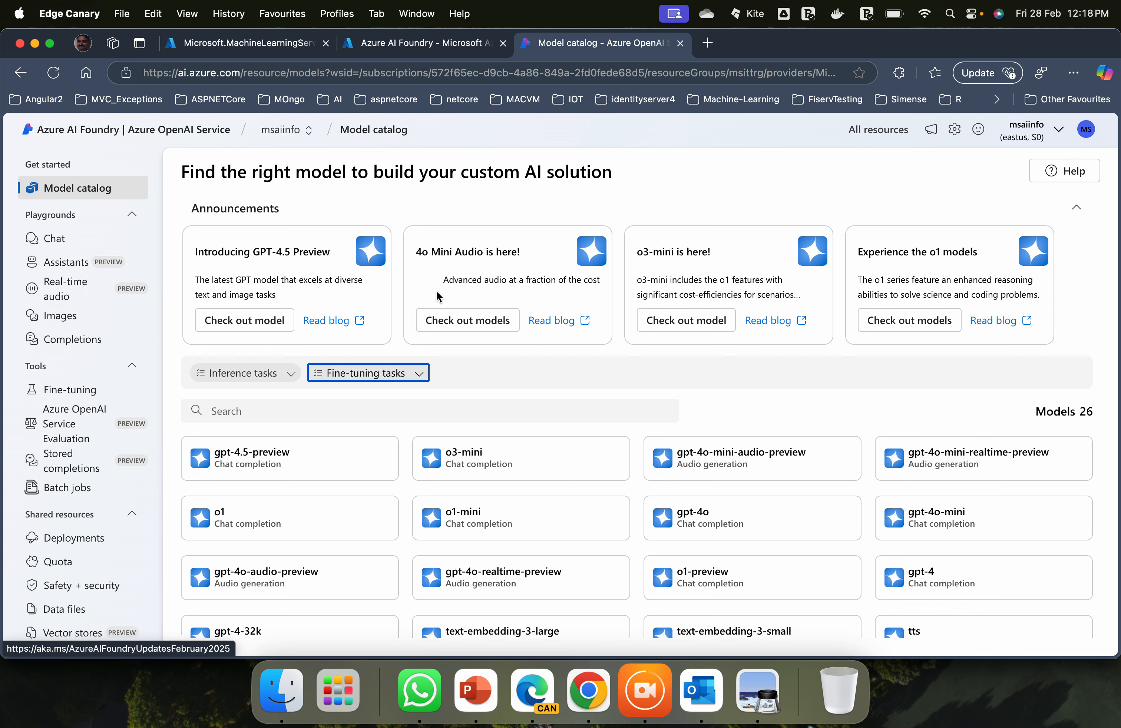
Close the msaiinfo model catalog and launch Azure AI Foundry from the deployed msaihub resource to review the hub overview.
click(305, 48)
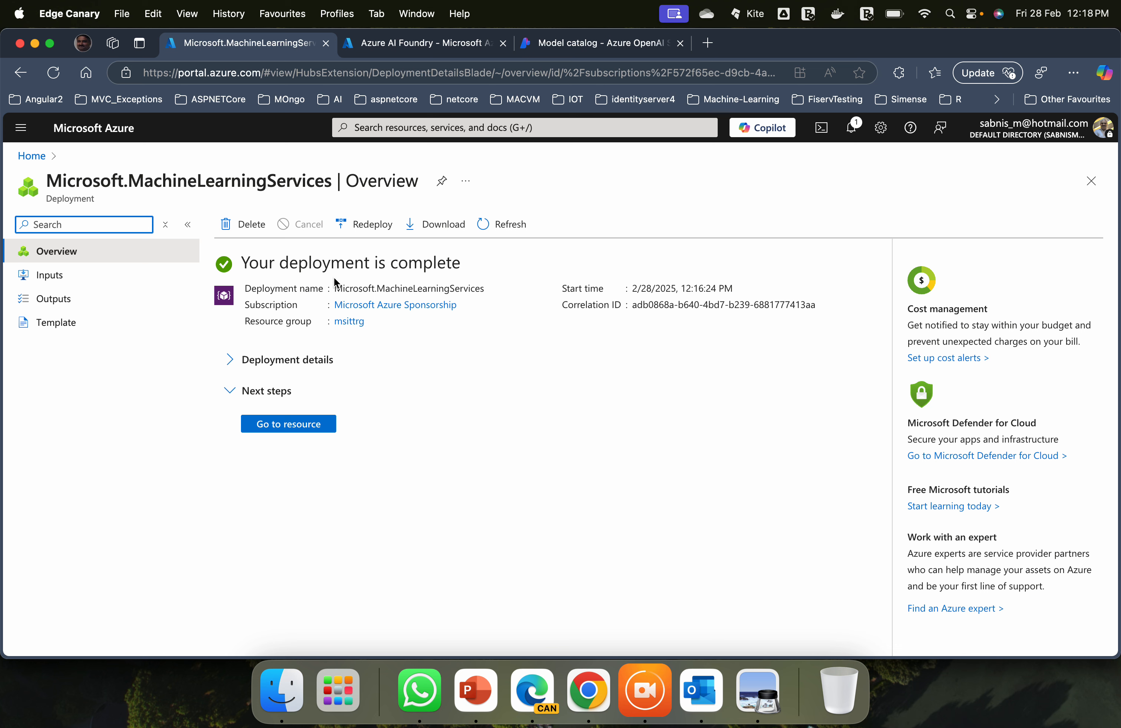
click(289, 423)
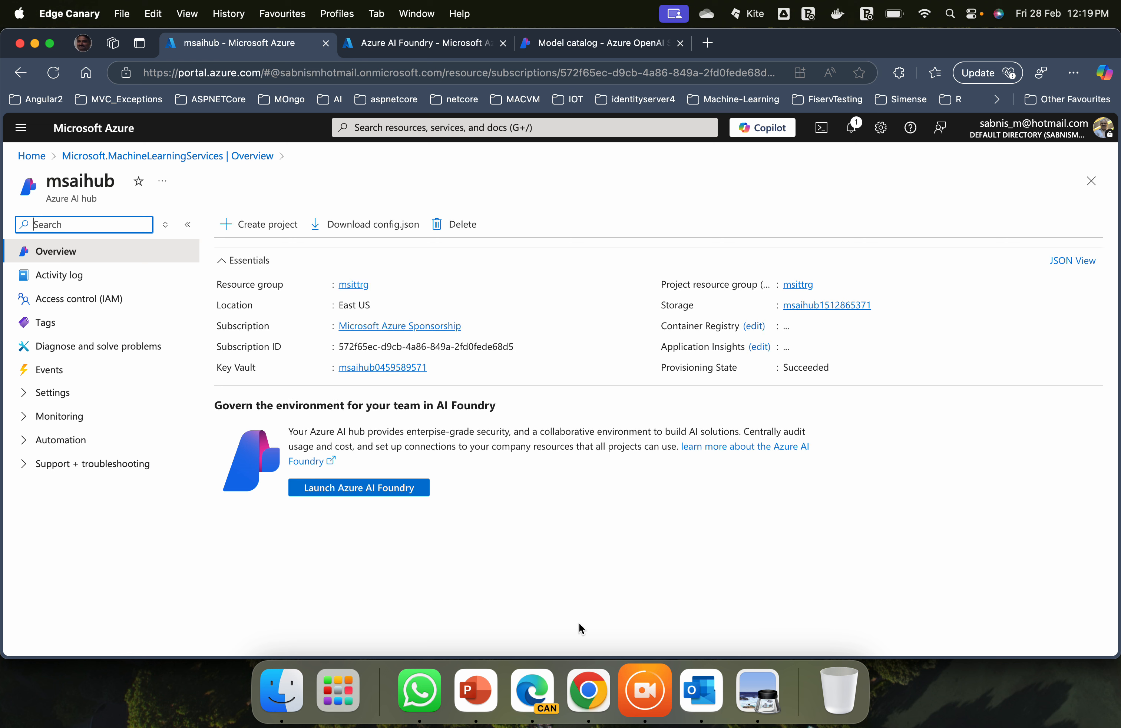
click(681, 43)
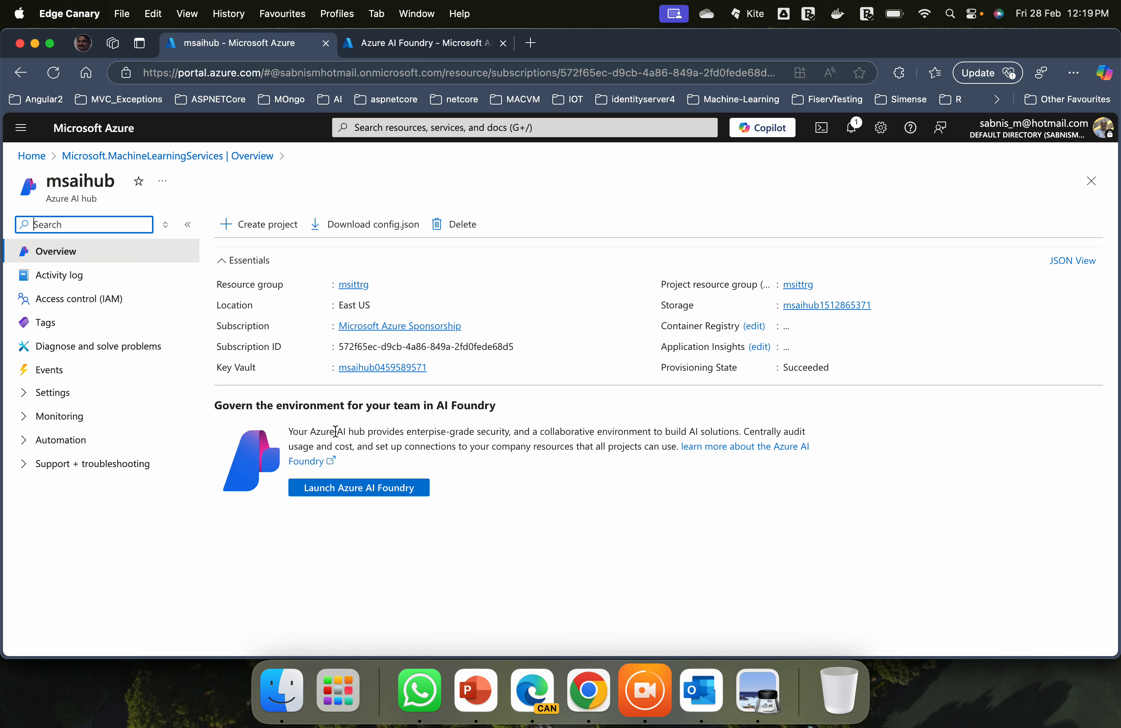
click(344, 494)
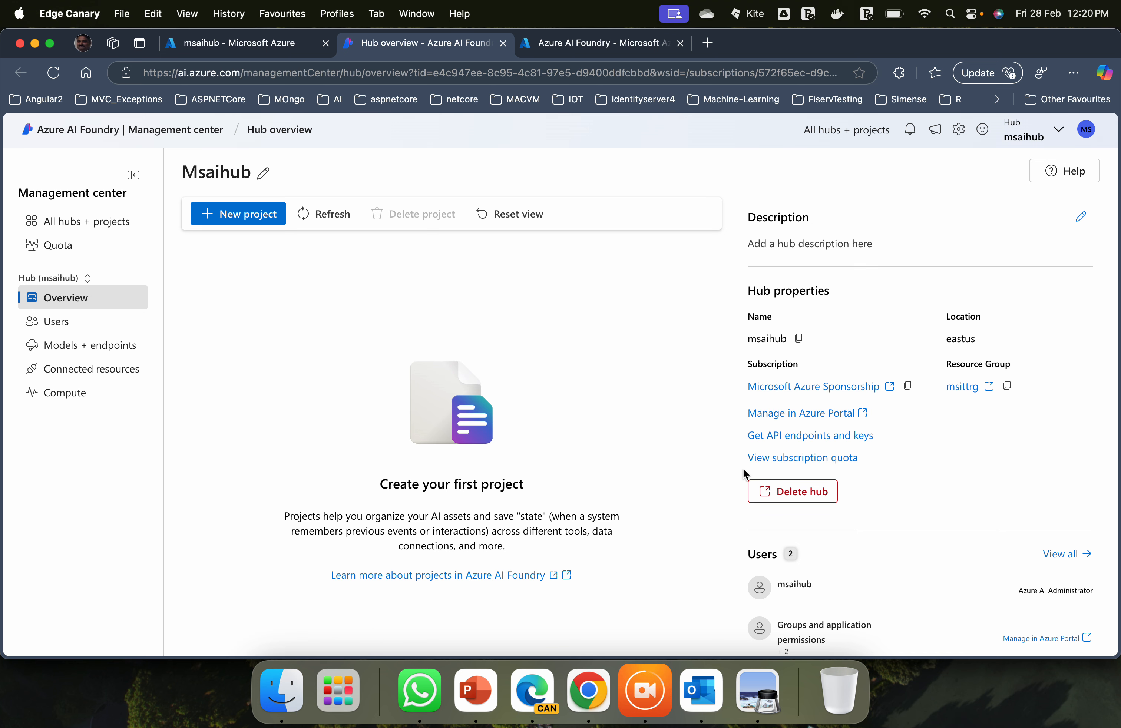
scroll(929, 468, down, 2)
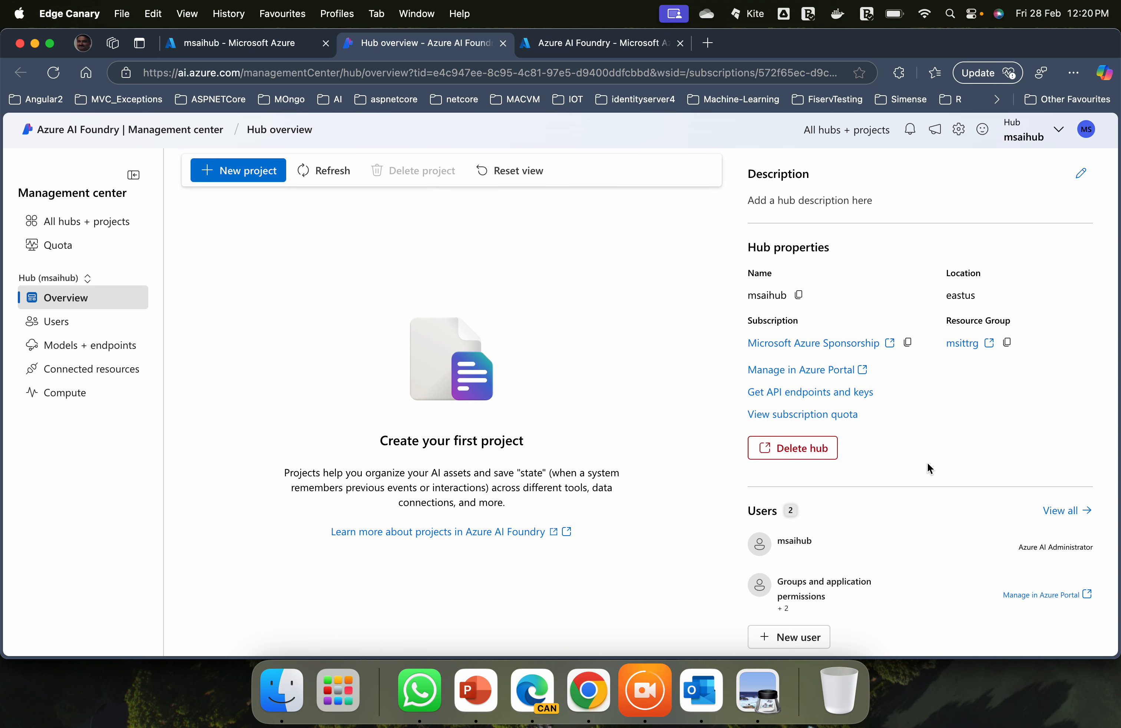
scroll(929, 467, up, 2)
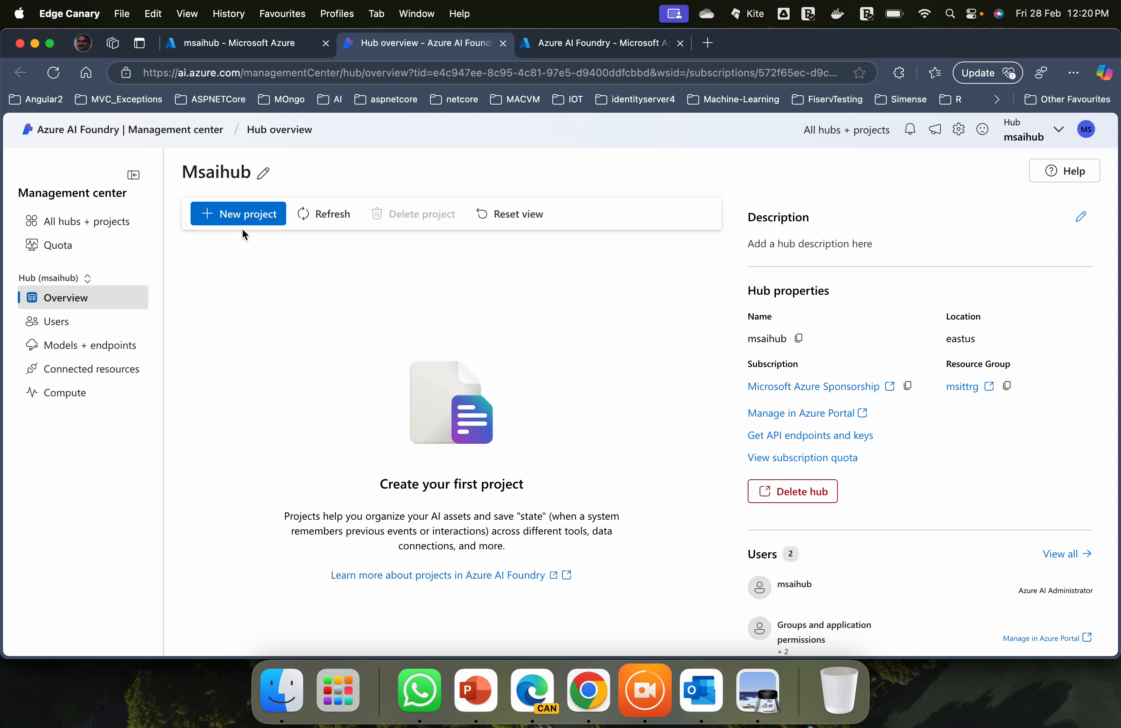
click(239, 217)
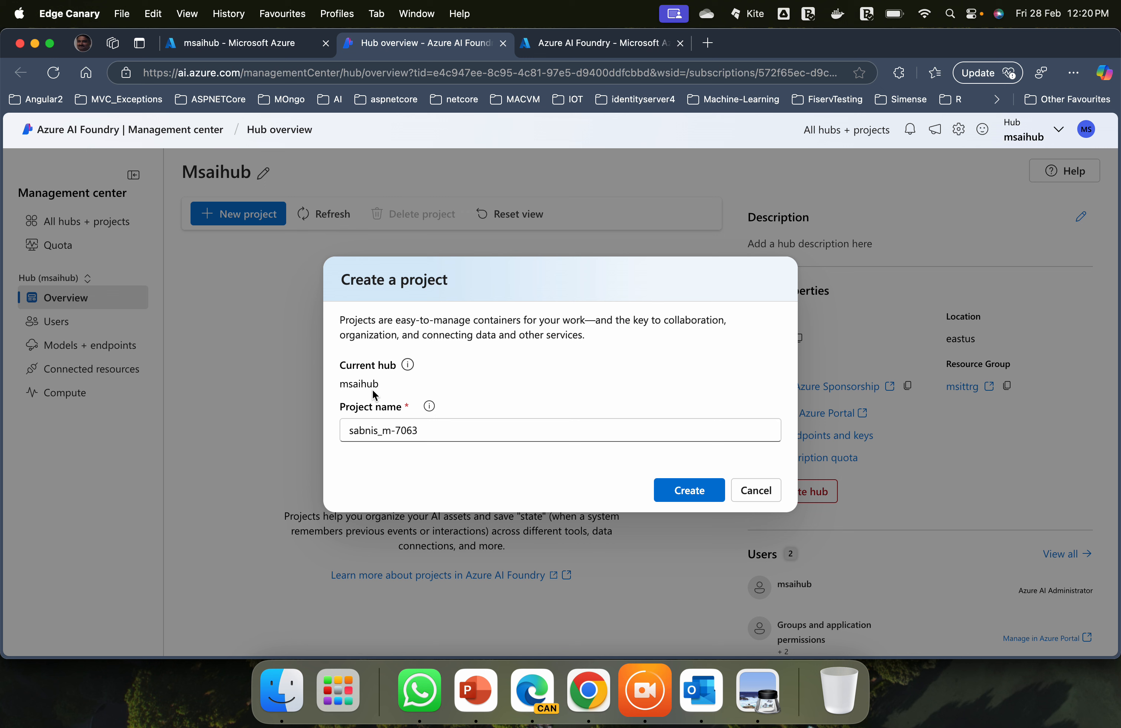
click(432, 427)
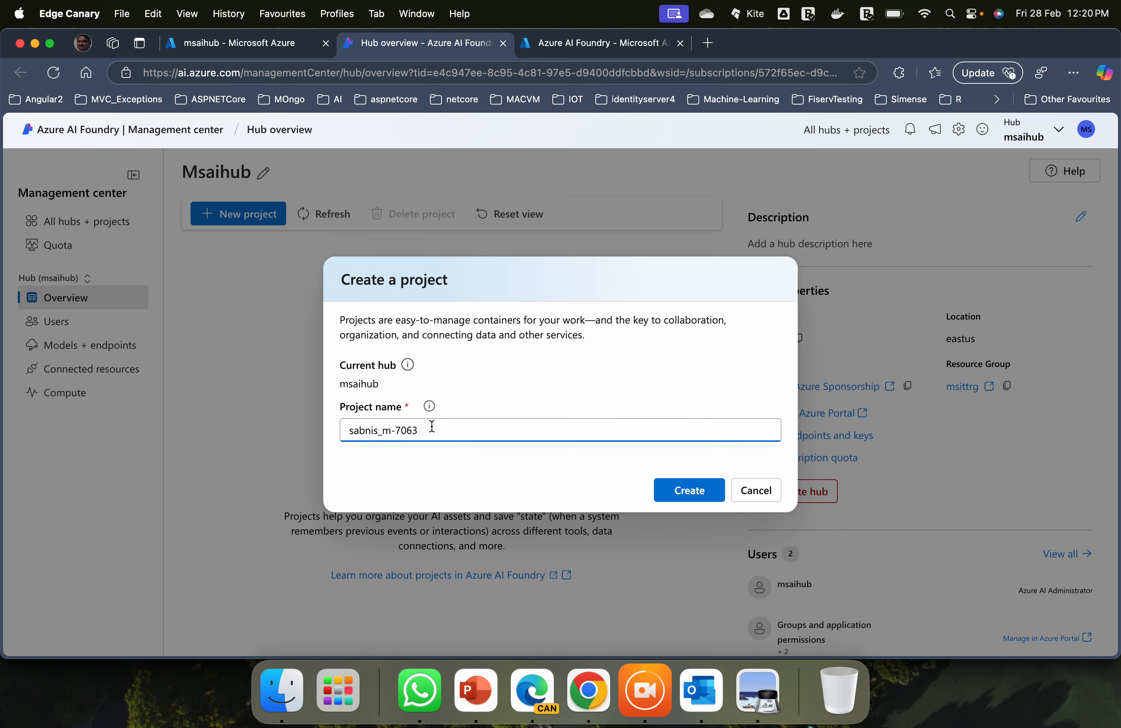
key(Left)
key(Left)
key(Right)
key(Right)
key(shift+Left)
key(shift+Left)
key(shift+Left)
key(shift+Left)
key(shift+Left)
key(shift+Left)
key(shift+Left)
key(shift+Left)
key(shift+Left)
key(shift+Left)
key(shift+Left)
key(shift+Left)
key(shift+Left)
text(msaiproject)
click(407, 365)
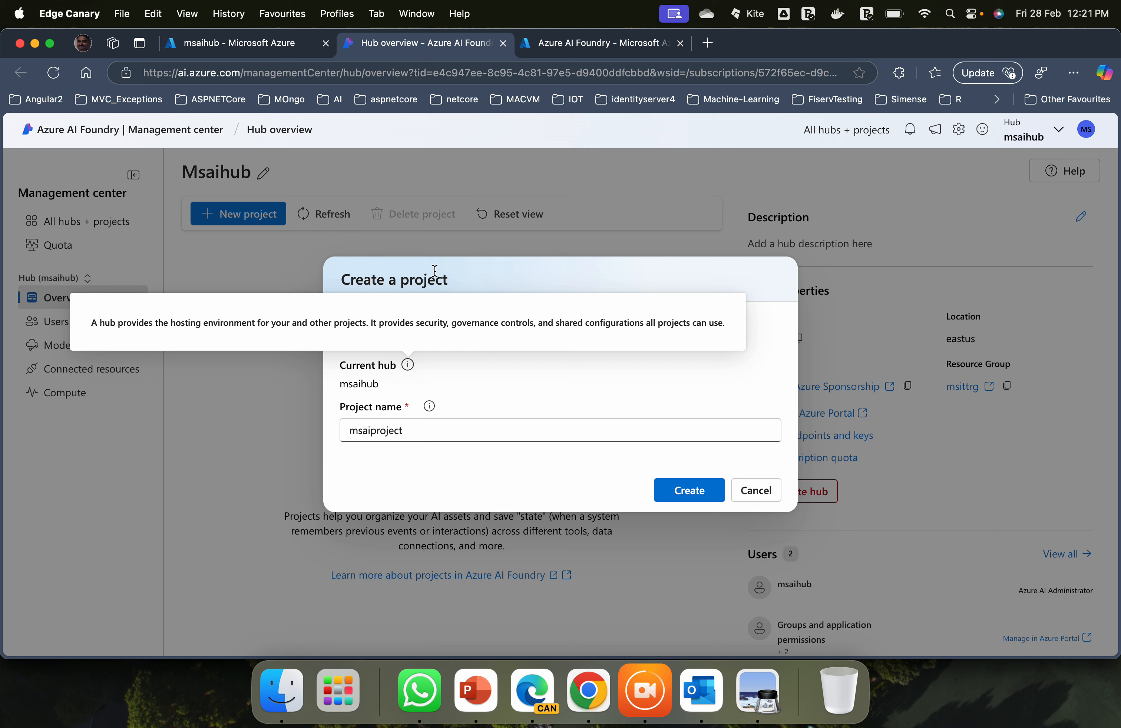
click(757, 75)
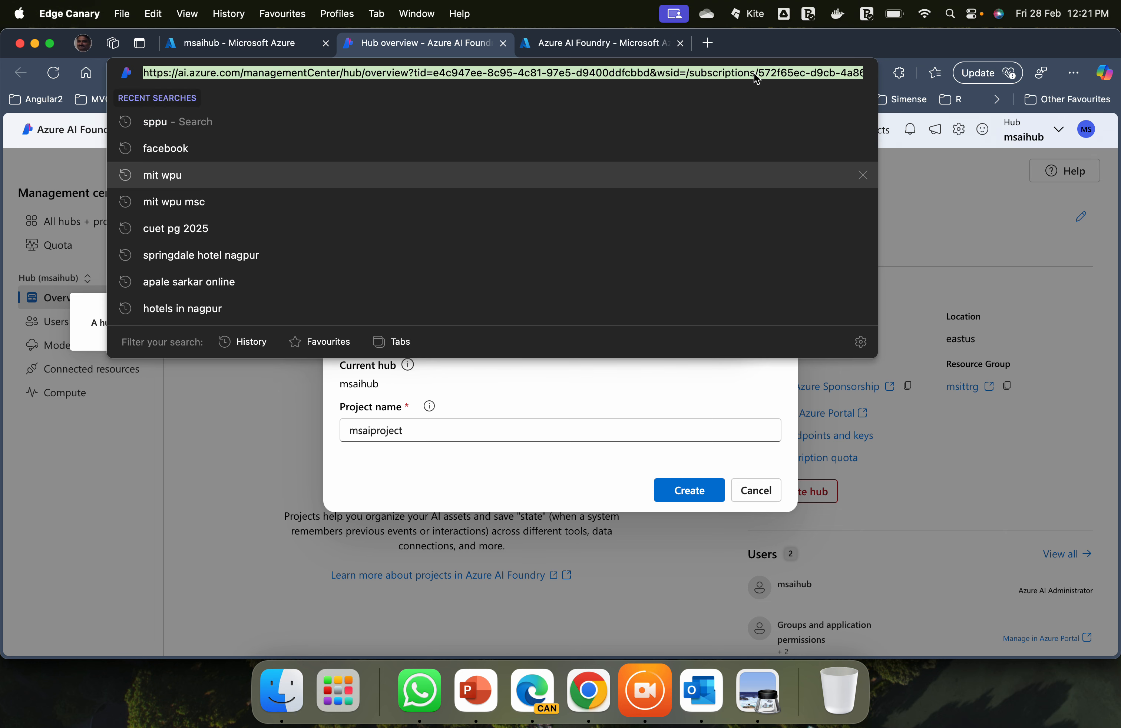
key(Return)
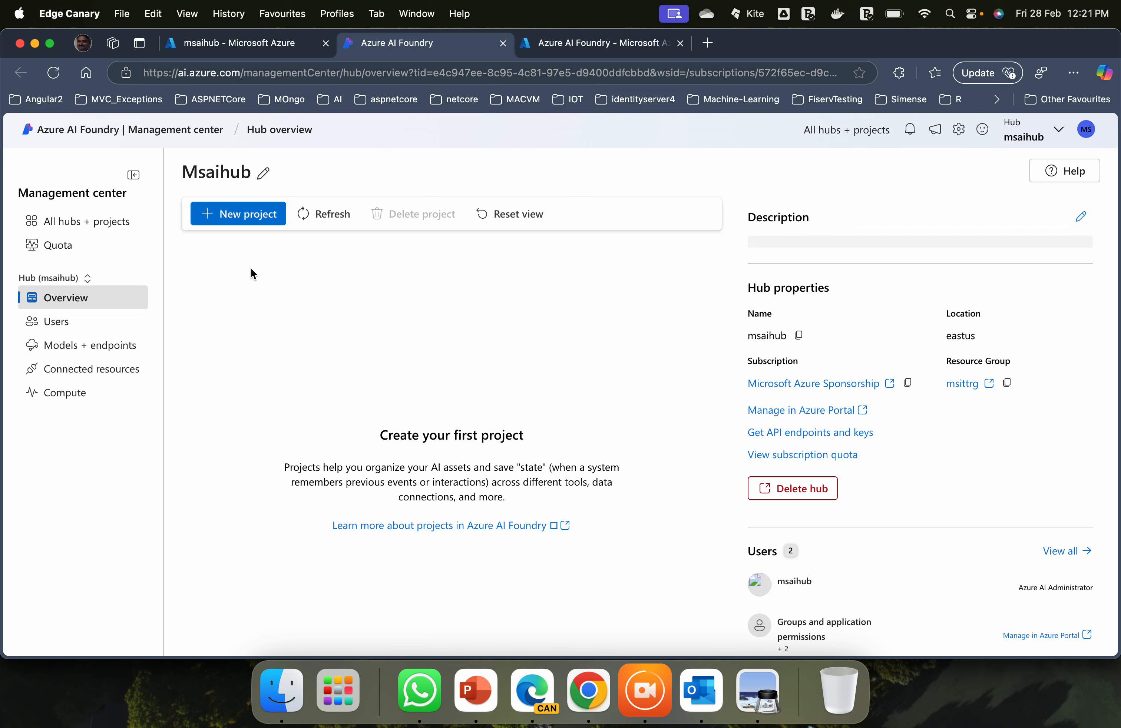
Create a new project named msaiproject in the msaihub hub.
click(263, 224)
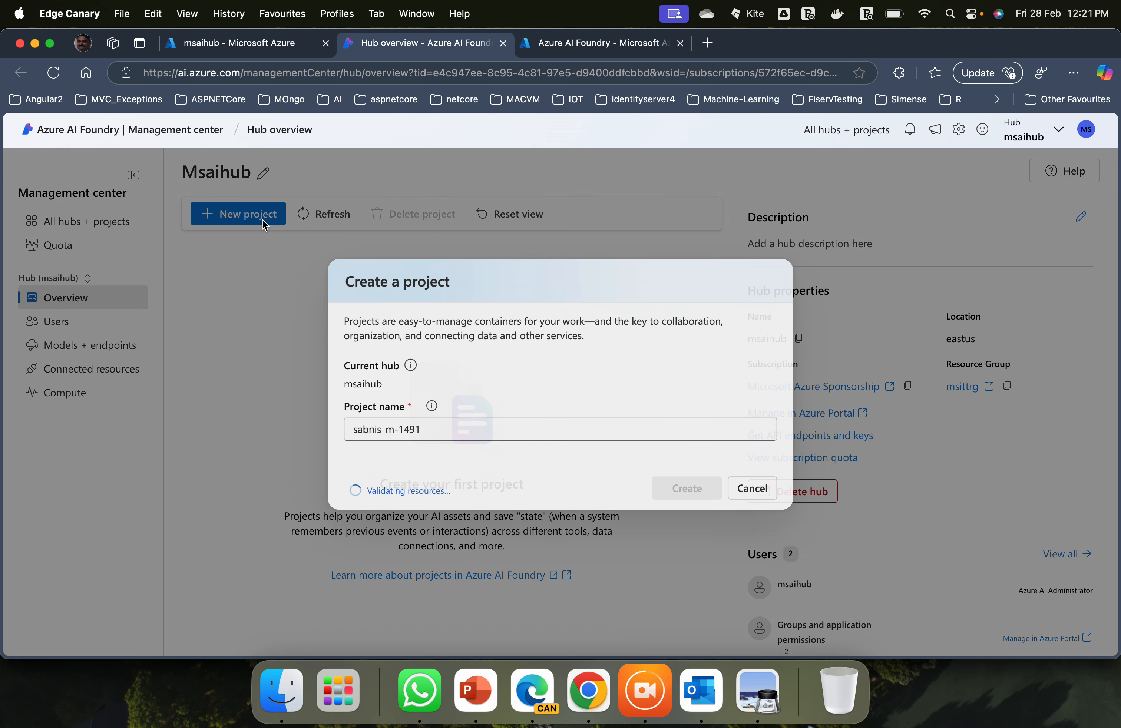
key(BackSpace)
key(BackSpace)
key(BackSpace)
key(BackSpace)
key(BackSpace)
key(BackSpace)
key(BackSpace)
key(BackSpace)
key(BackSpace)
key(BackSpace)
key(BackSpace)
key(BackSpace)
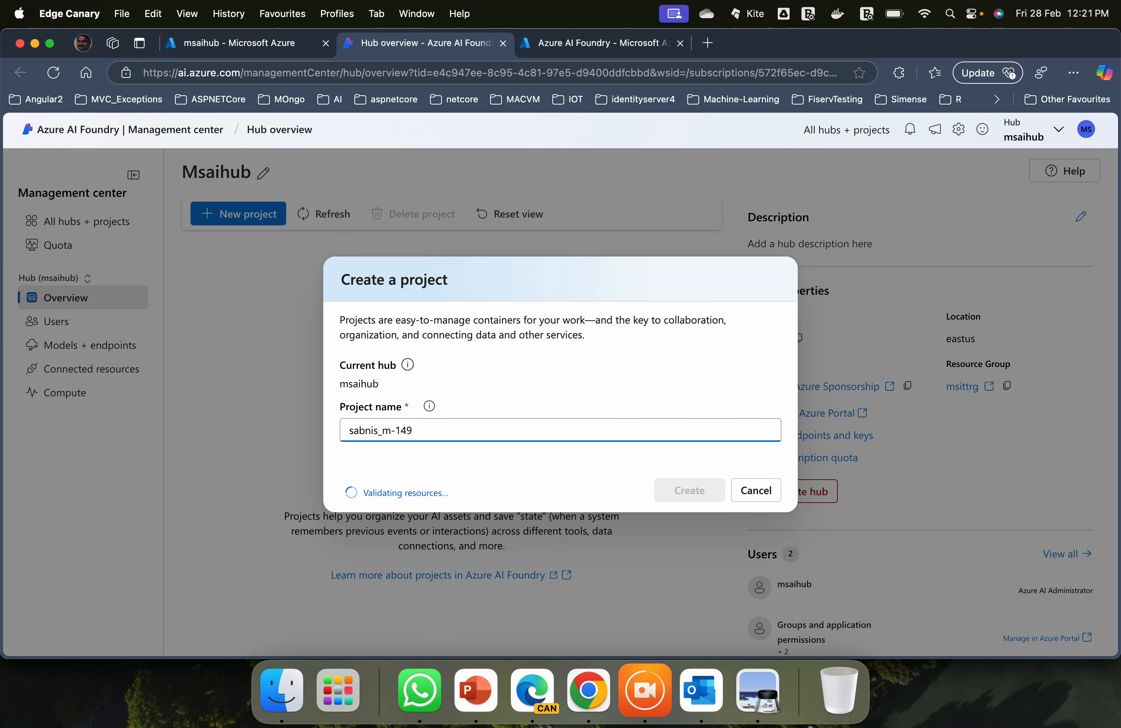
key(BackSpace)
text(masi)
key(BackSpace)
key(BackSpace)
key(BackSpace)
text(saiproject)
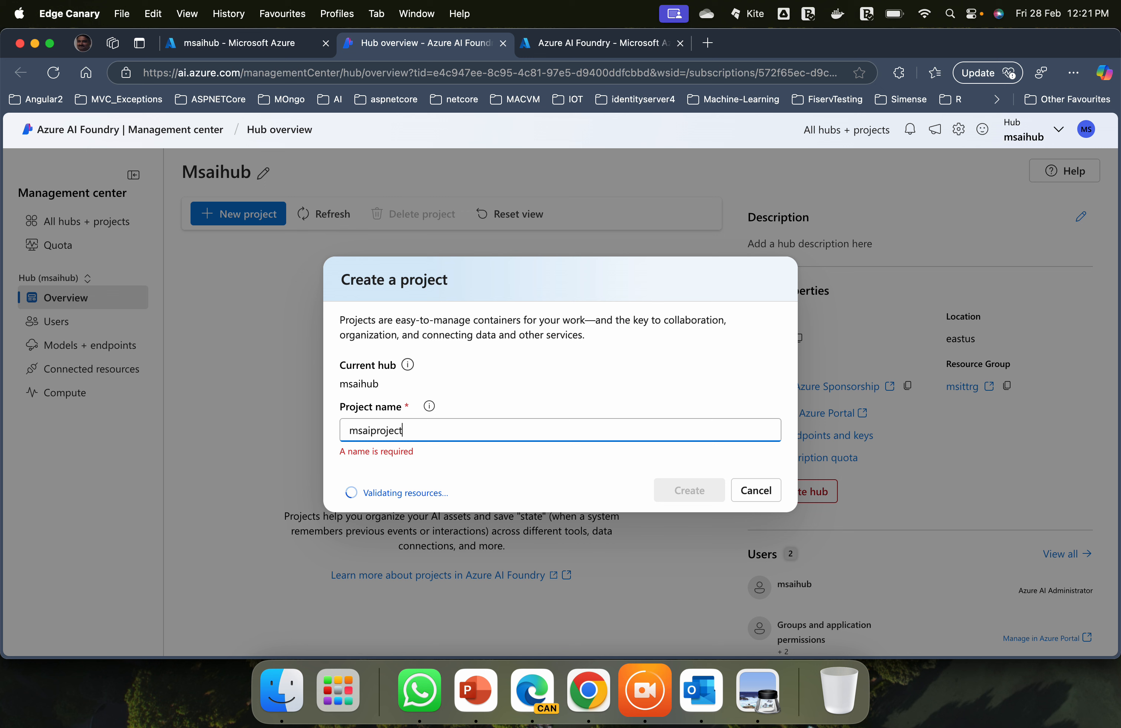
click(666, 490)
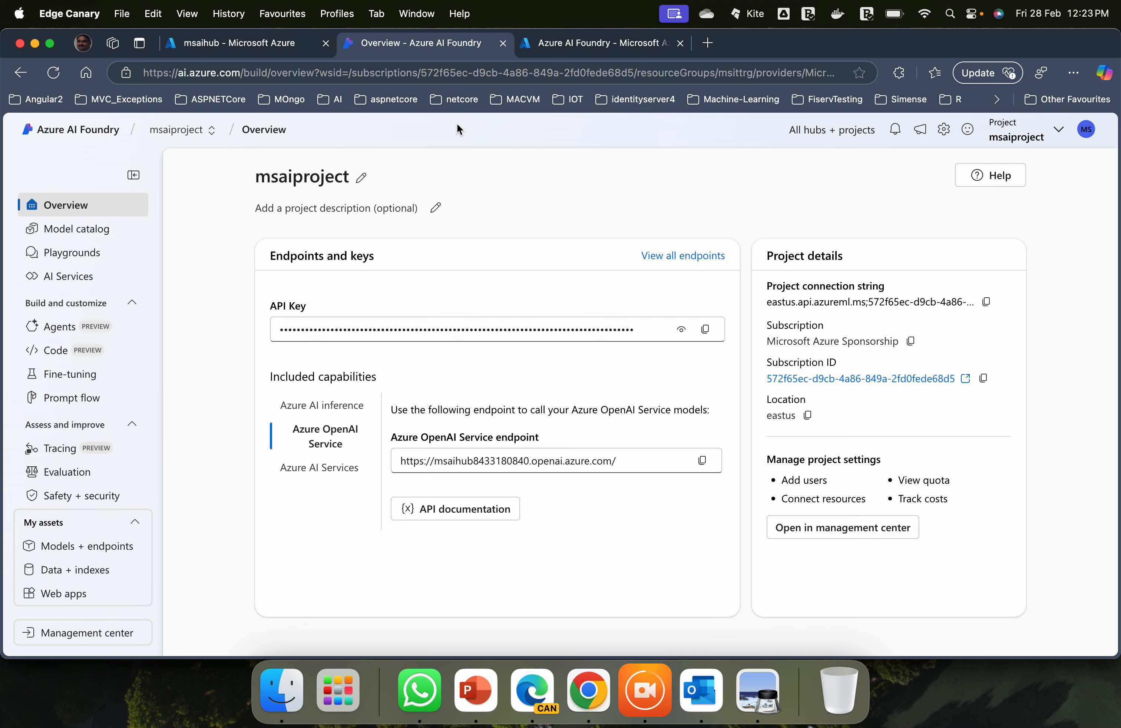
Open the existing msitaitraining project in Azure AI Foundry and compare its overview with that of msaiproject.
click(575, 50)
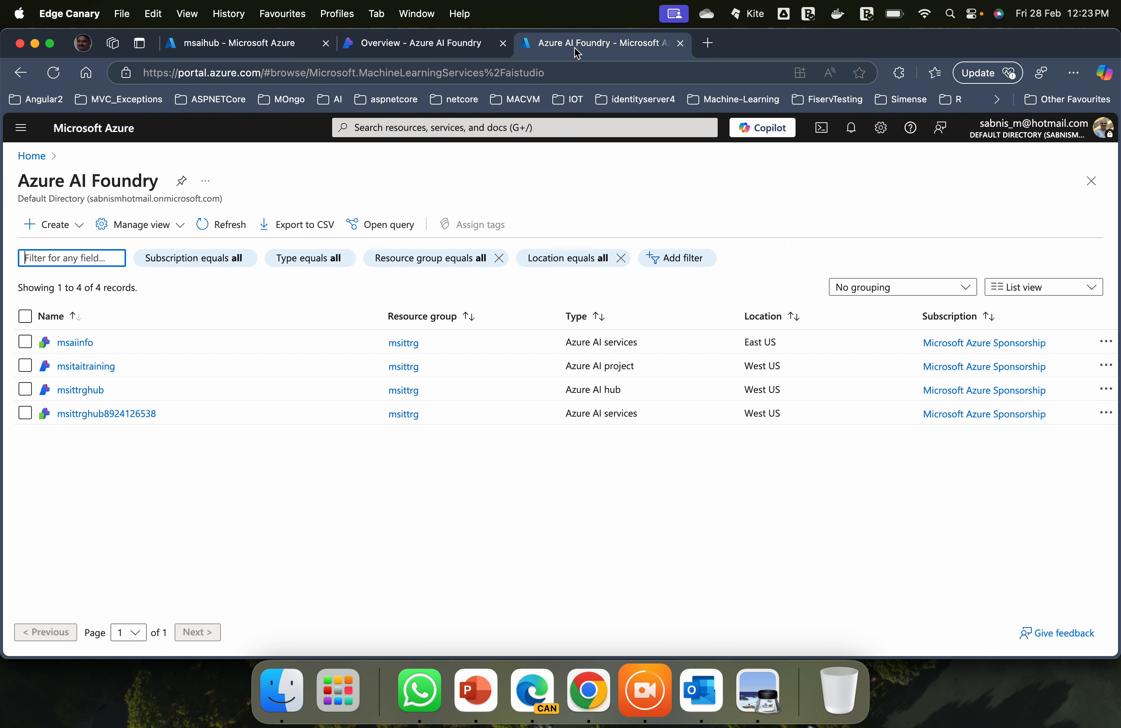
click(105, 373)
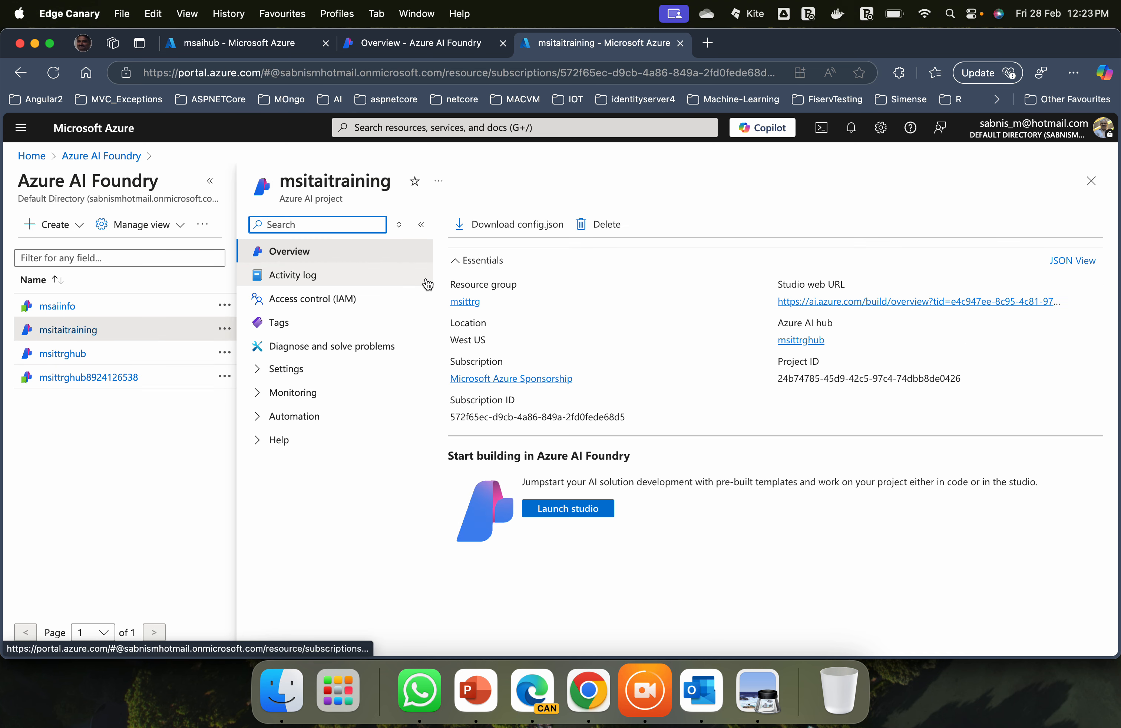
click(581, 508)
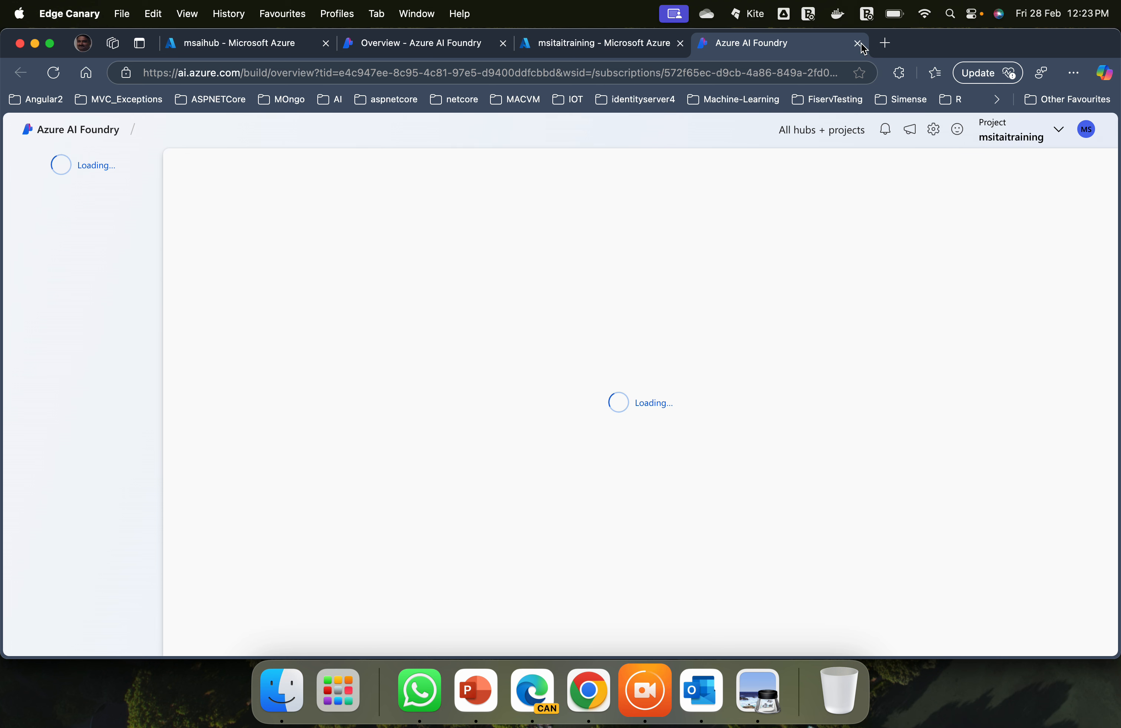
click(430, 47)
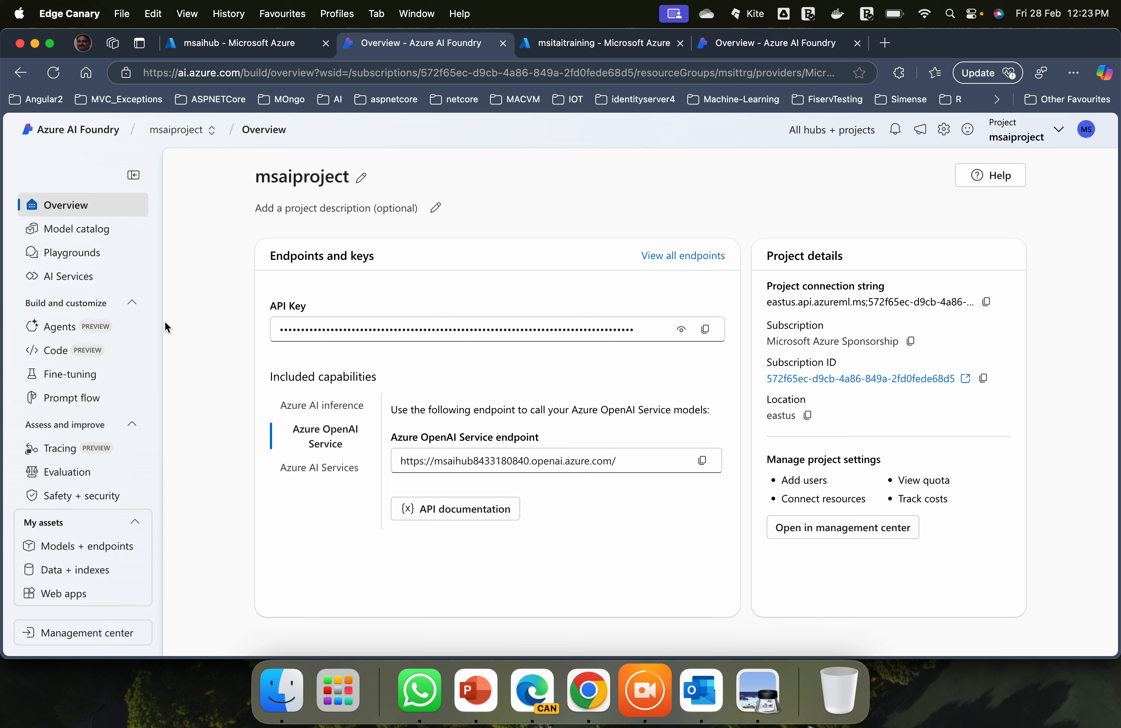
click(765, 46)
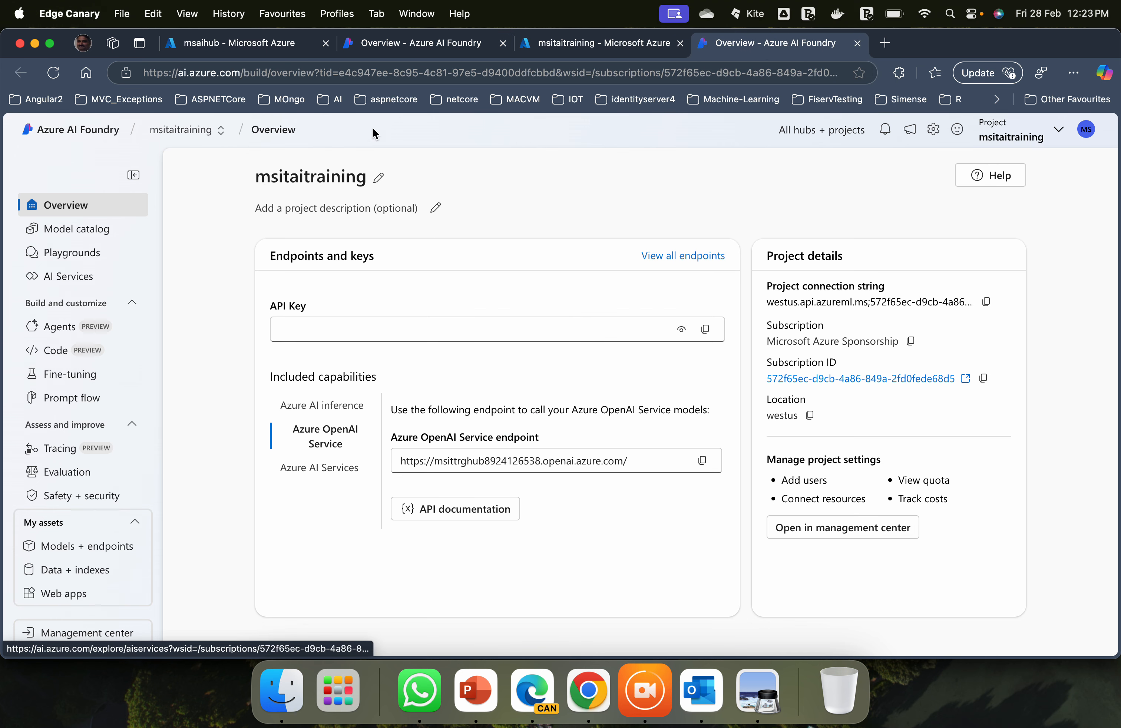
click(434, 48)
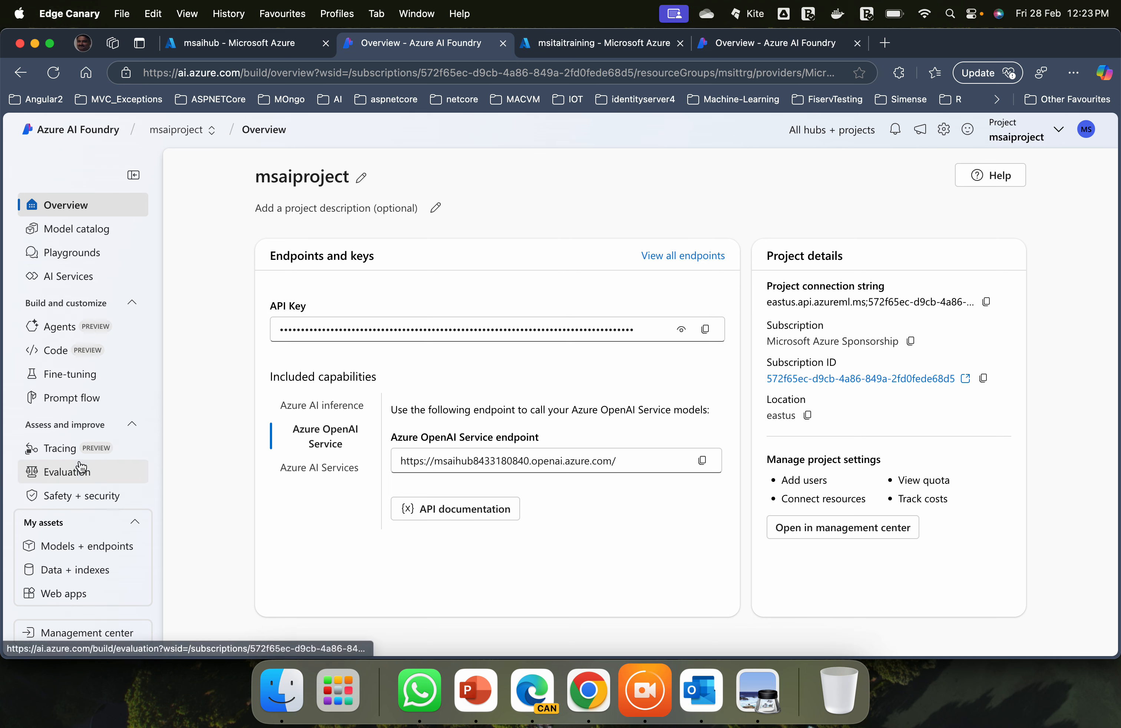
Open the model catalog of msaiproject and look through the filters and available models.
click(97, 233)
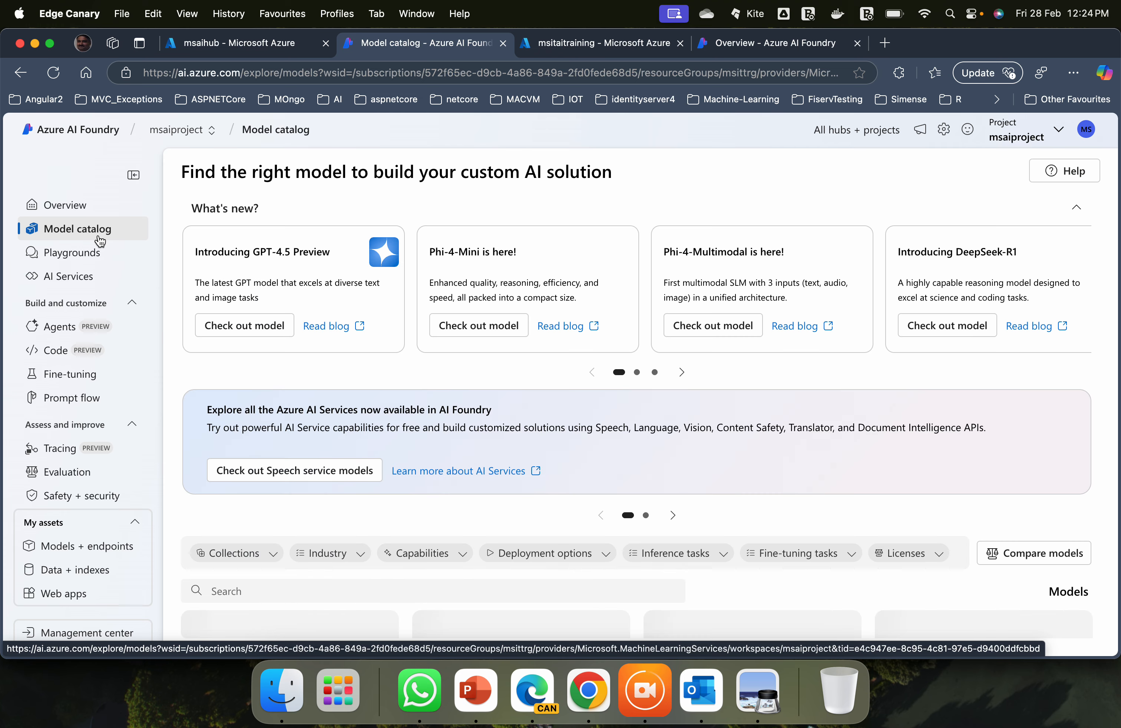
scroll(577, 503, down, 5)
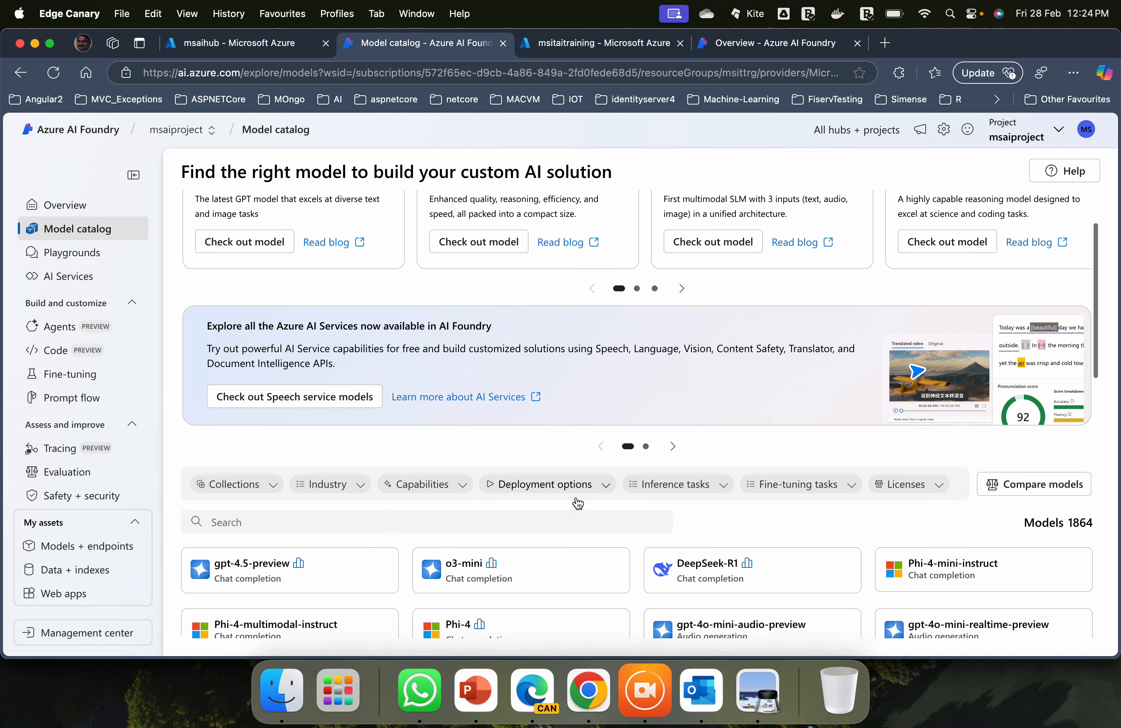
scroll(576, 501, up, 3)
scroll(576, 497, down, 3)
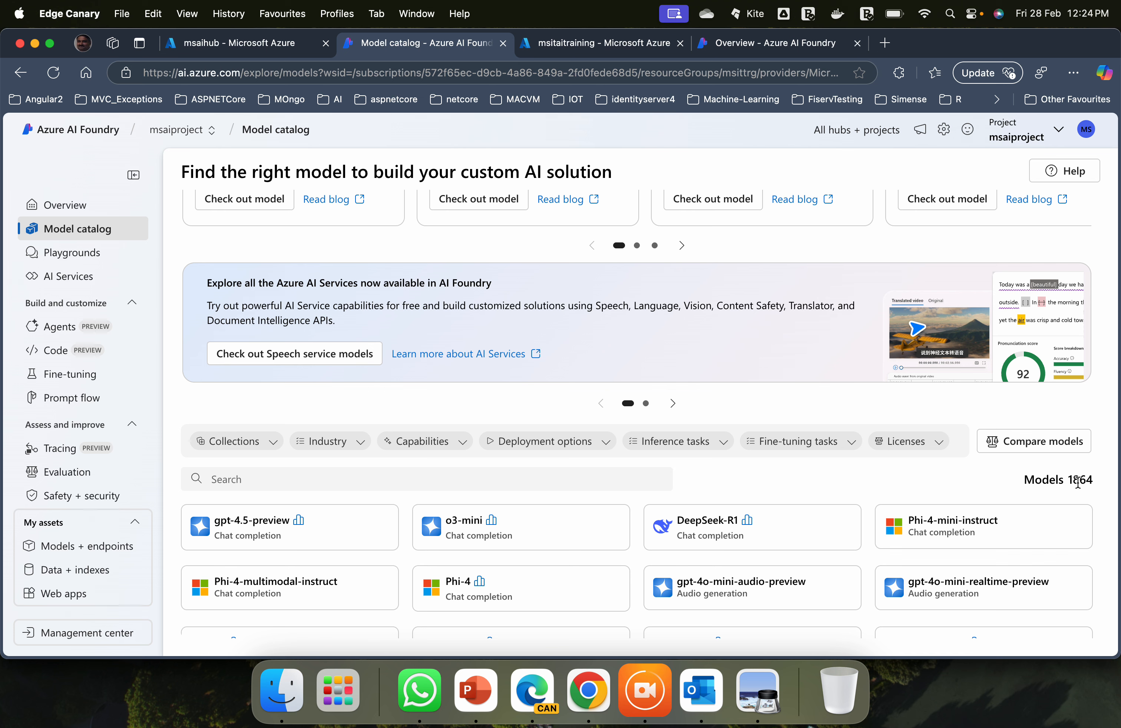
scroll(1077, 483, down, 3)
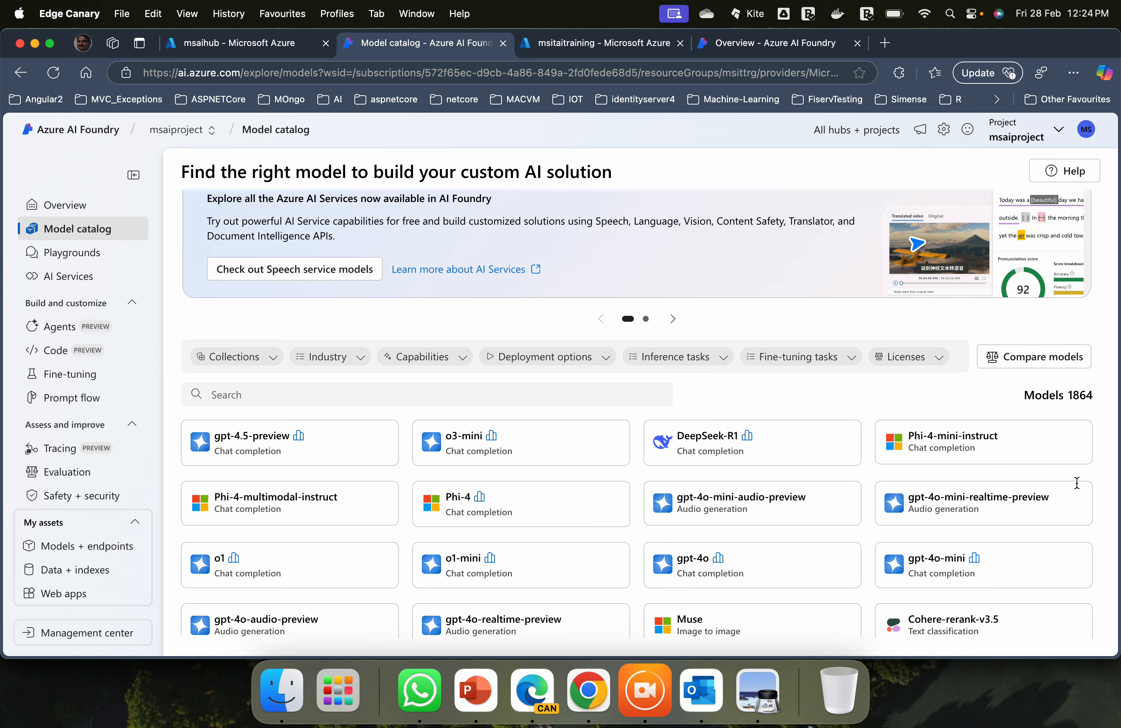
scroll(1076, 484, down, 1)
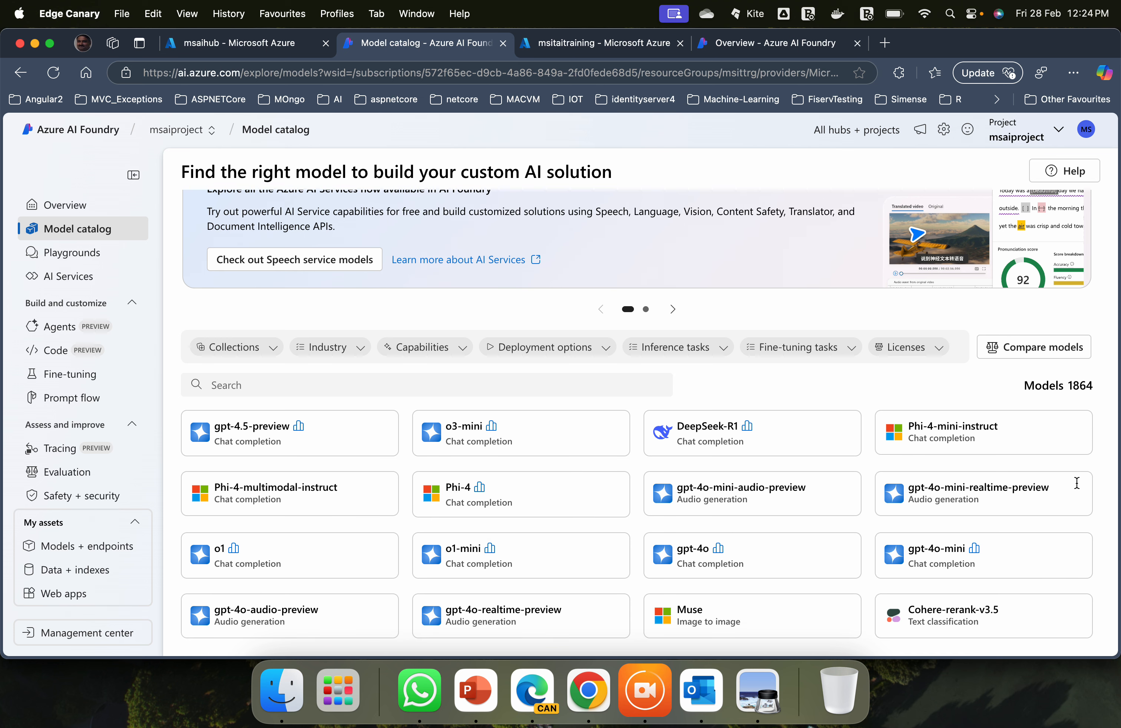
Filter the model catalog to models with the Serverless API deployment option.
scroll(1077, 483, down, 1)
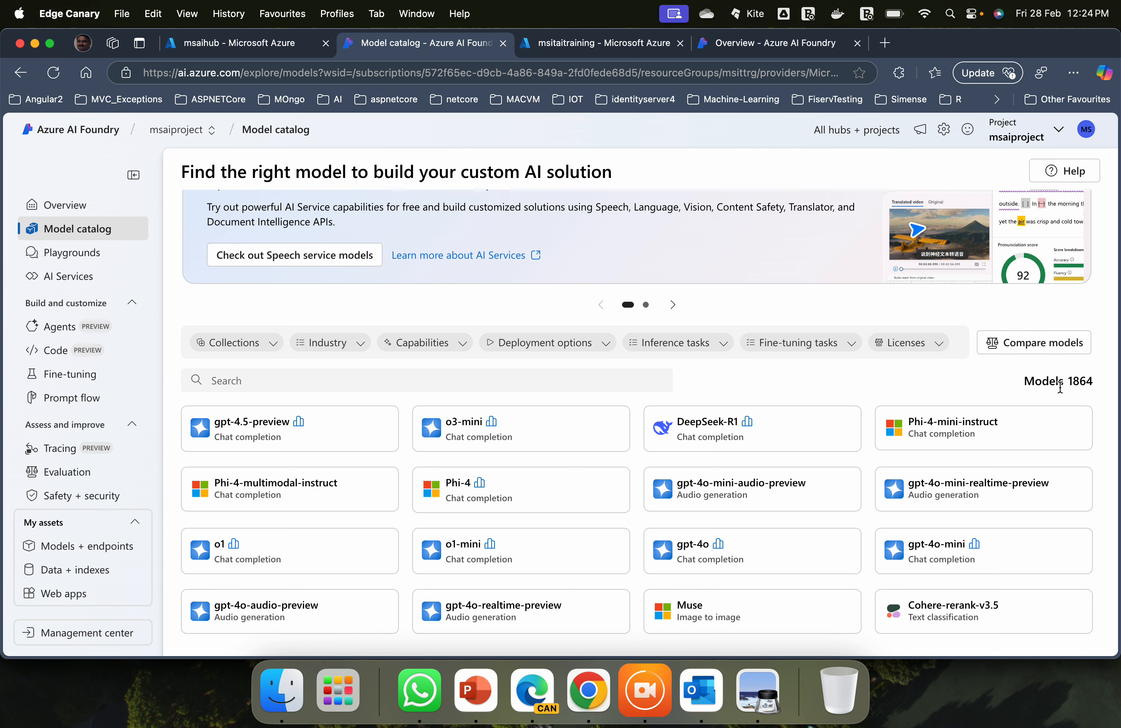
scroll(1061, 387, down, 3)
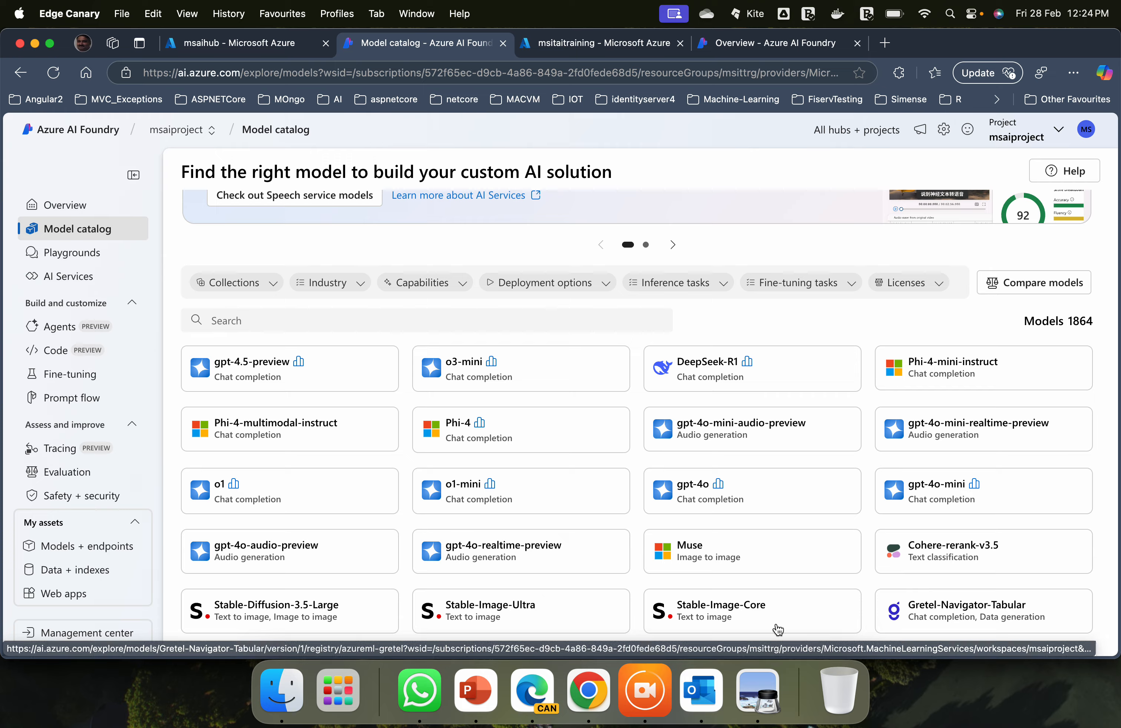
scroll(685, 543, down, 3)
scroll(687, 541, up, 3)
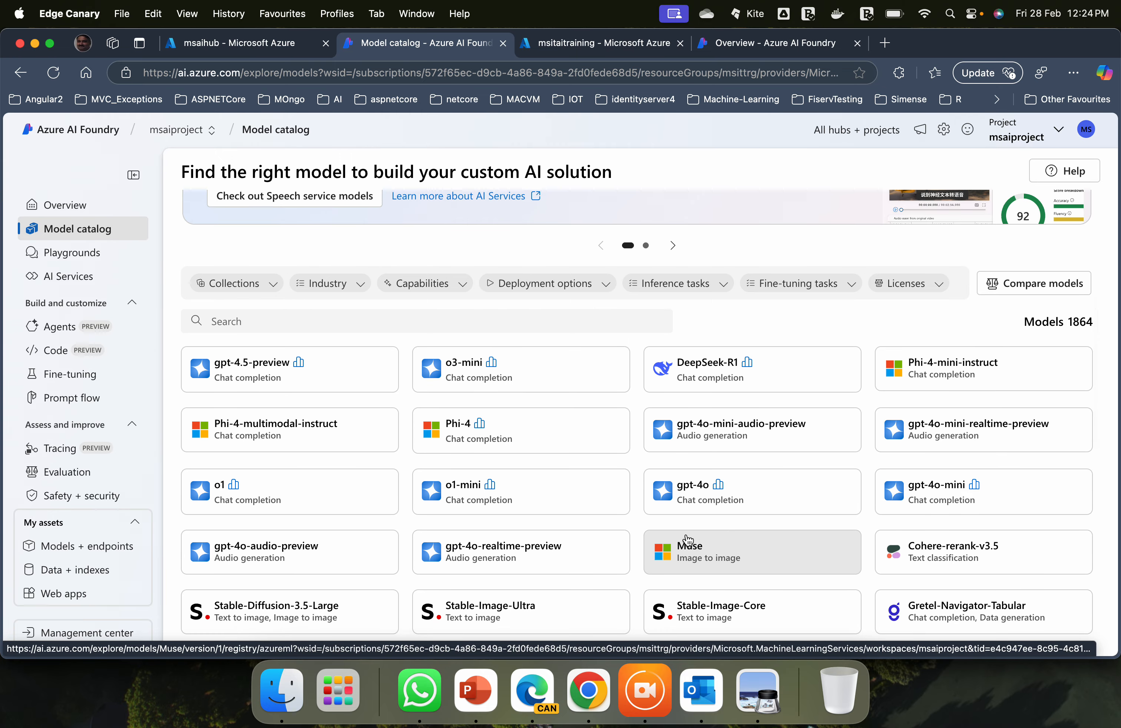
scroll(688, 541, up, 5)
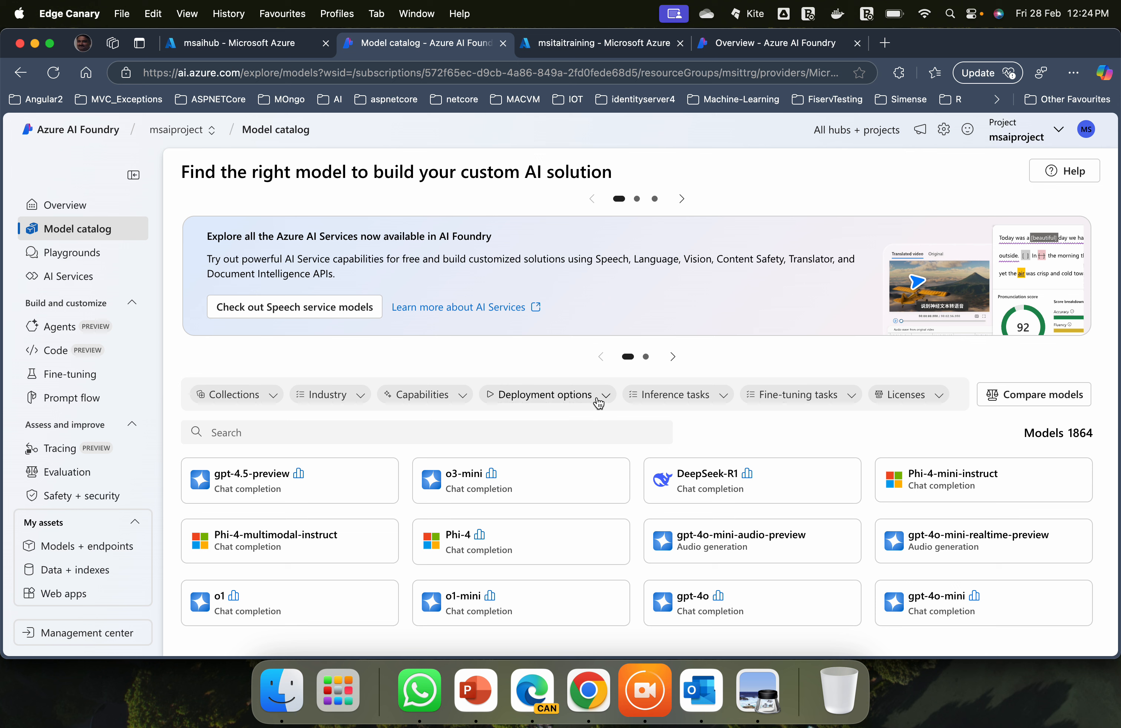
click(597, 399)
click(515, 446)
click(516, 446)
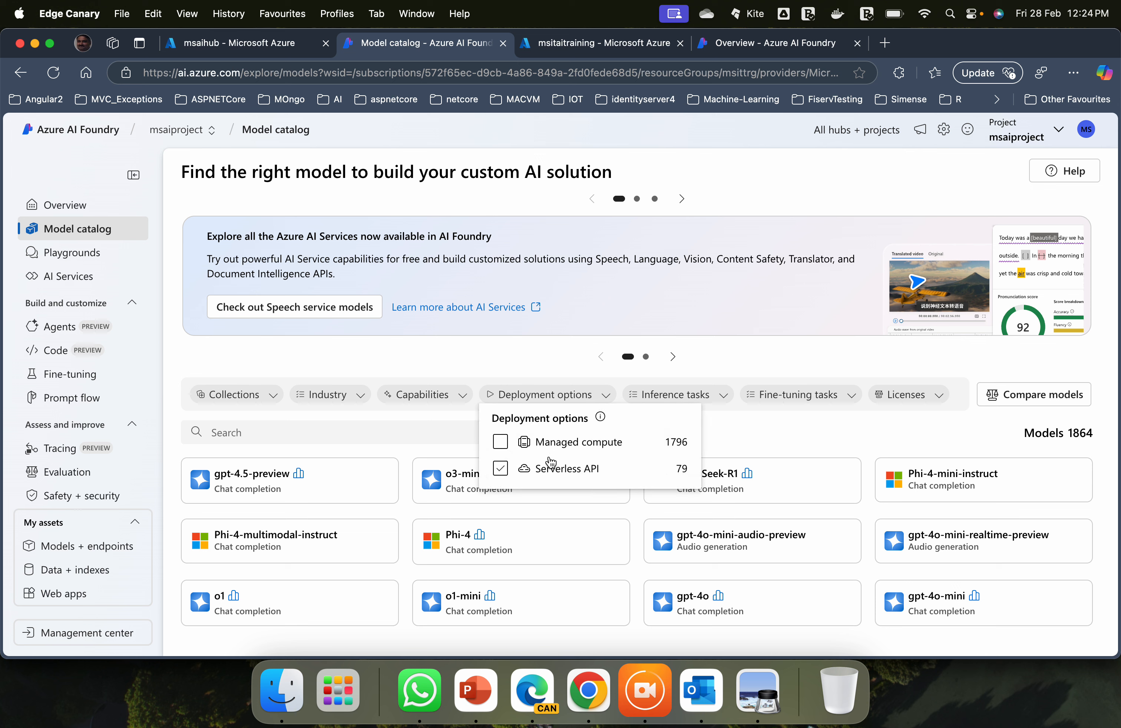
click(580, 449)
mouse_move(600, 418)
click(506, 472)
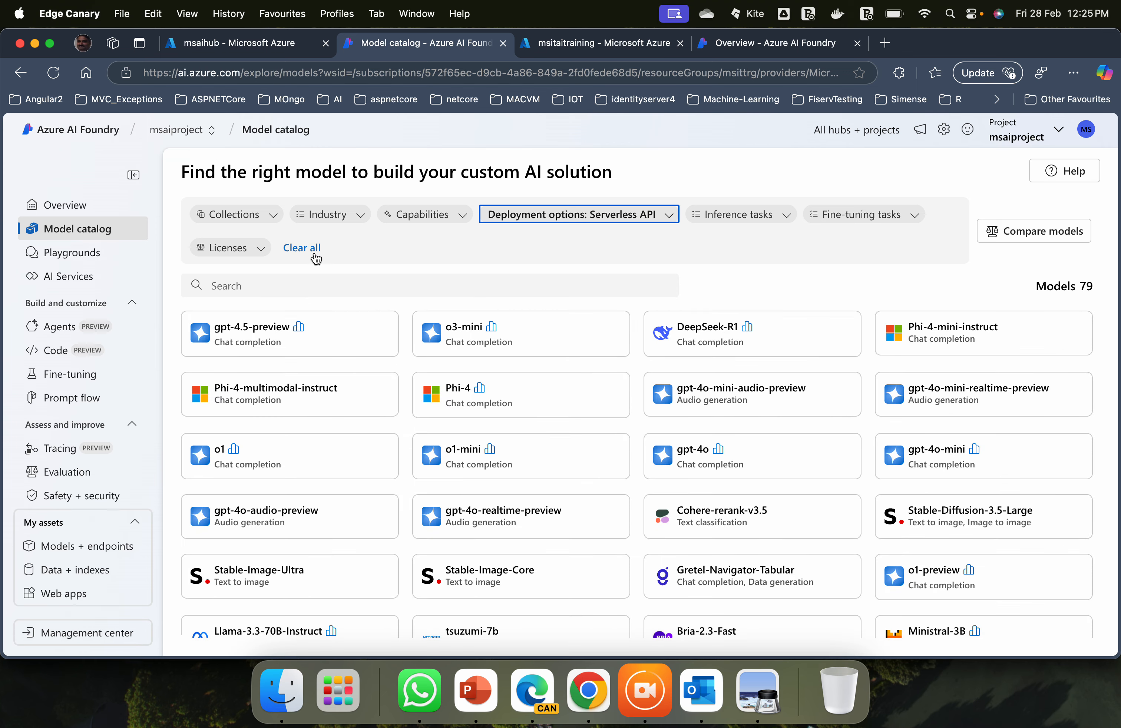
Look through the license and collection filter options for the Serverless API models.
click(260, 249)
click(273, 215)
scroll(272, 368, down, 2)
scroll(272, 369, down, 1)
click(273, 369)
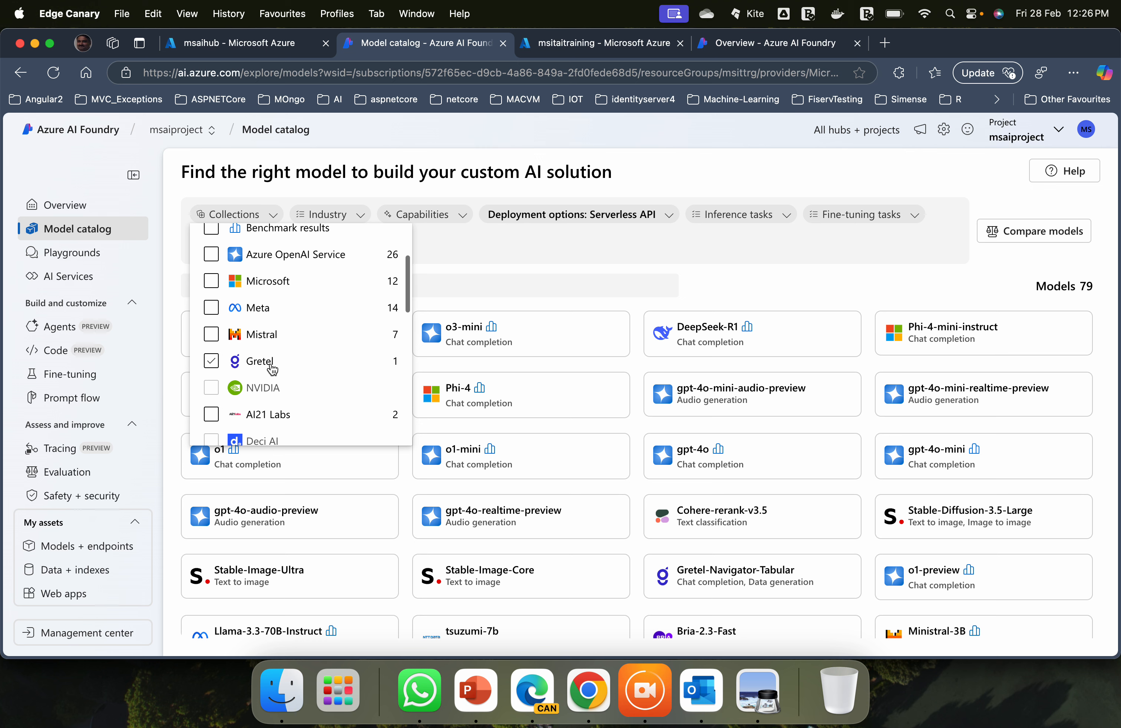
scroll(272, 369, down, 3)
scroll(272, 369, down, 2)
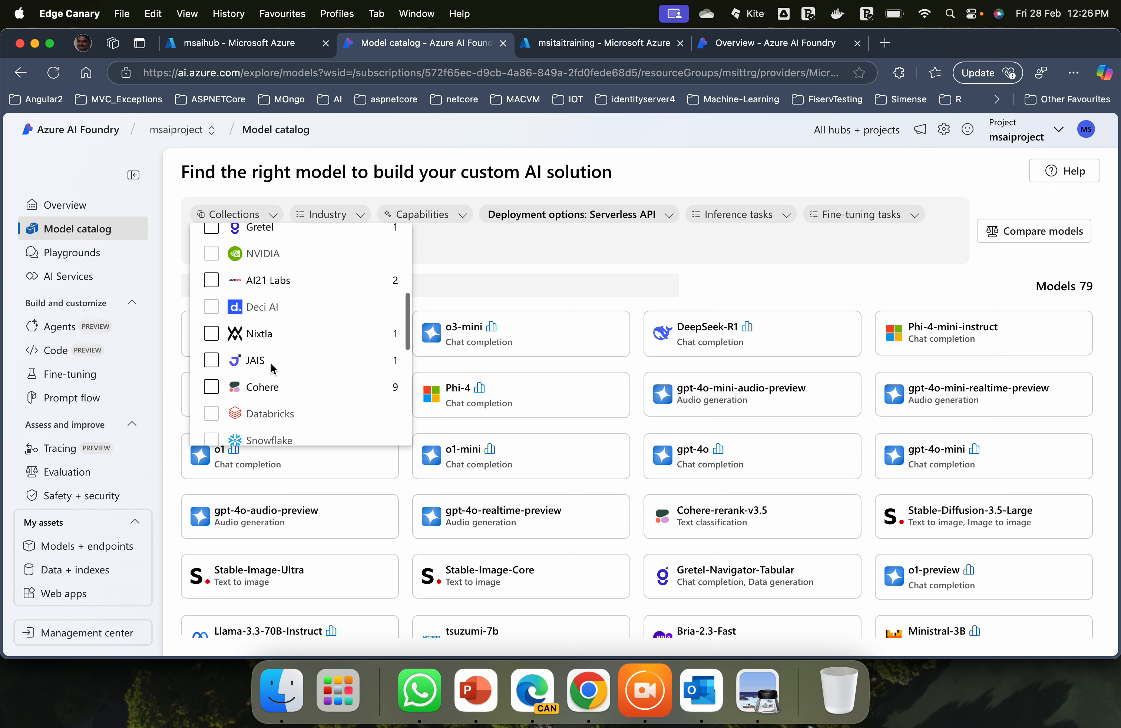
scroll(272, 369, up, 7)
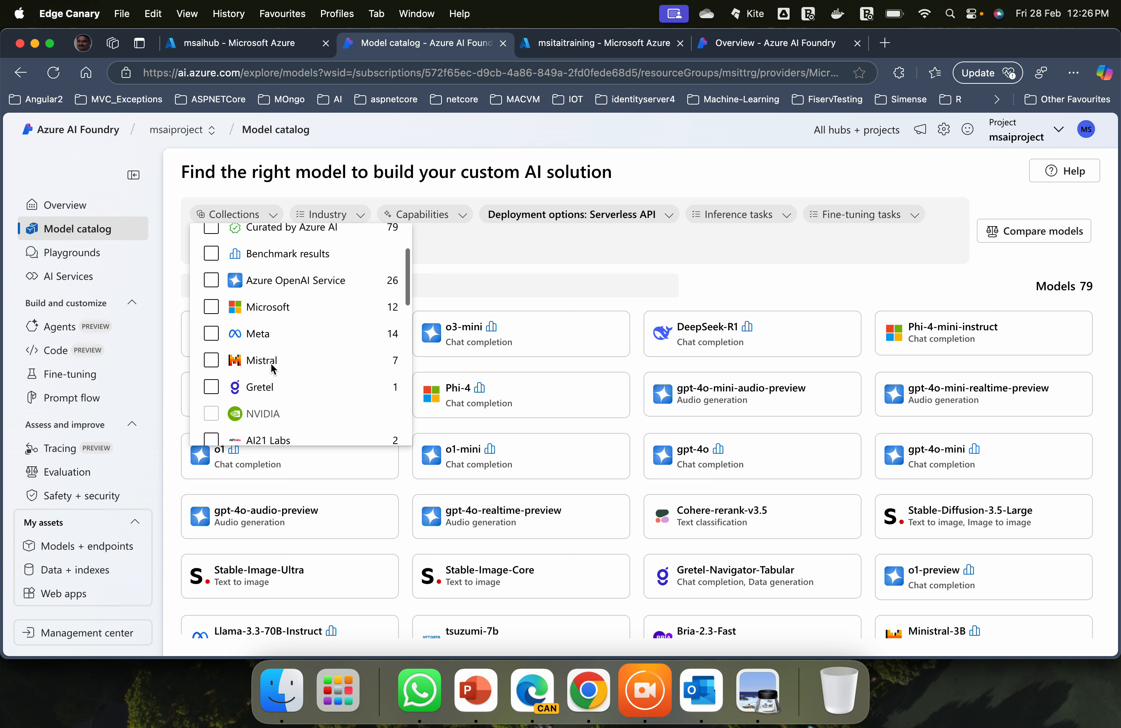
Try the Microsoft and Meta collection filters one after the other and clear each again.
click(269, 357)
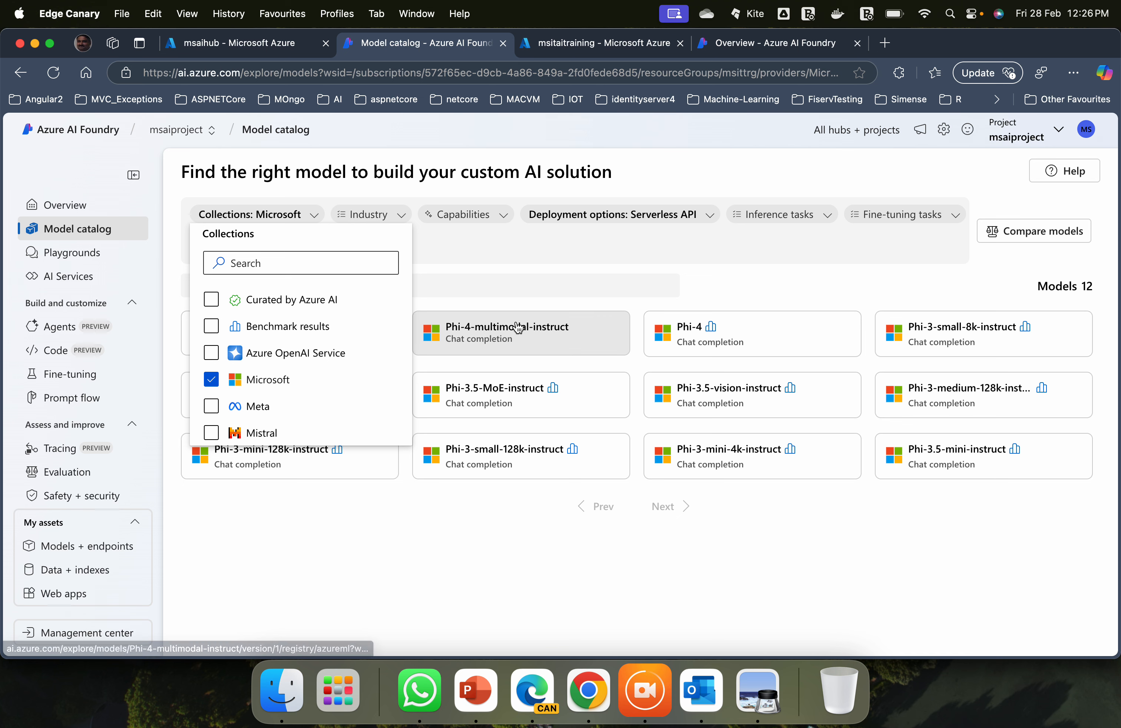
click(214, 384)
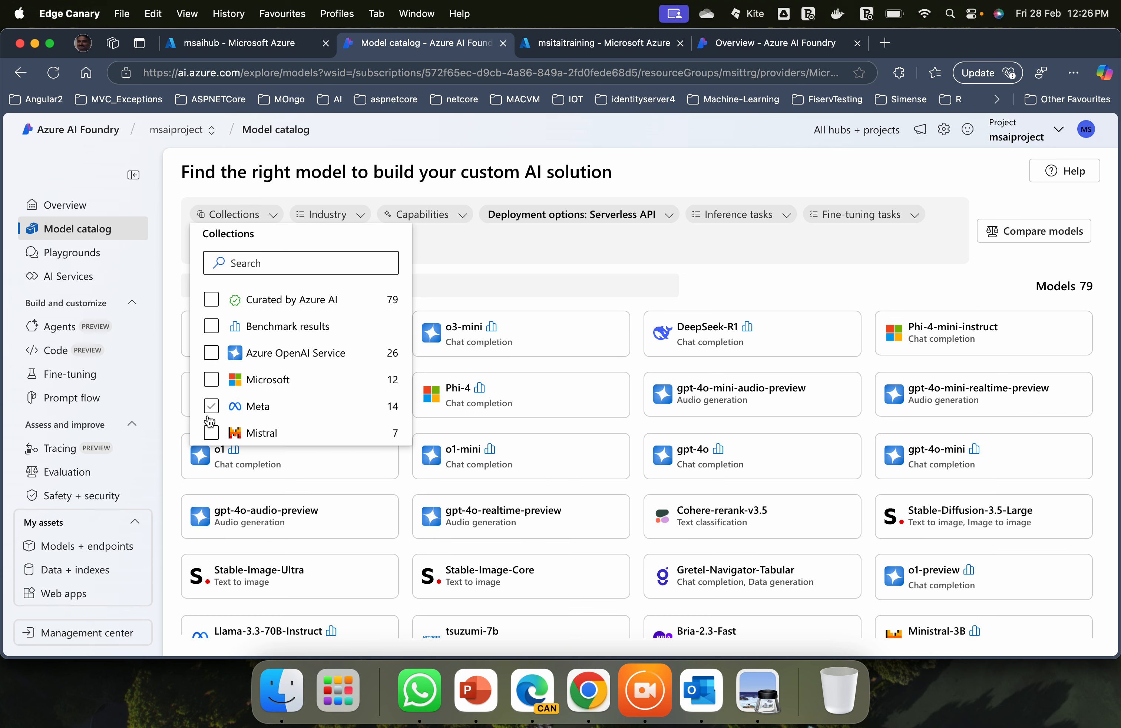
click(213, 409)
click(212, 406)
key(Escape)
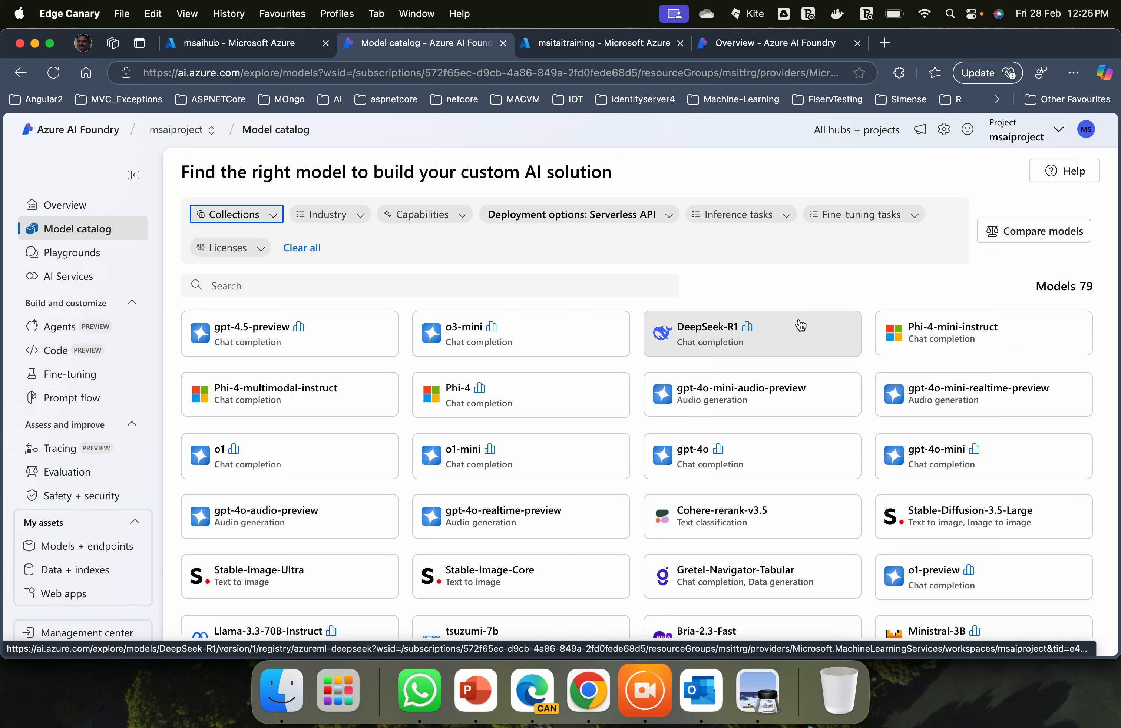
Look through the available fine-tuning task and inference task filter options without keeping any of them selected.
click(870, 215)
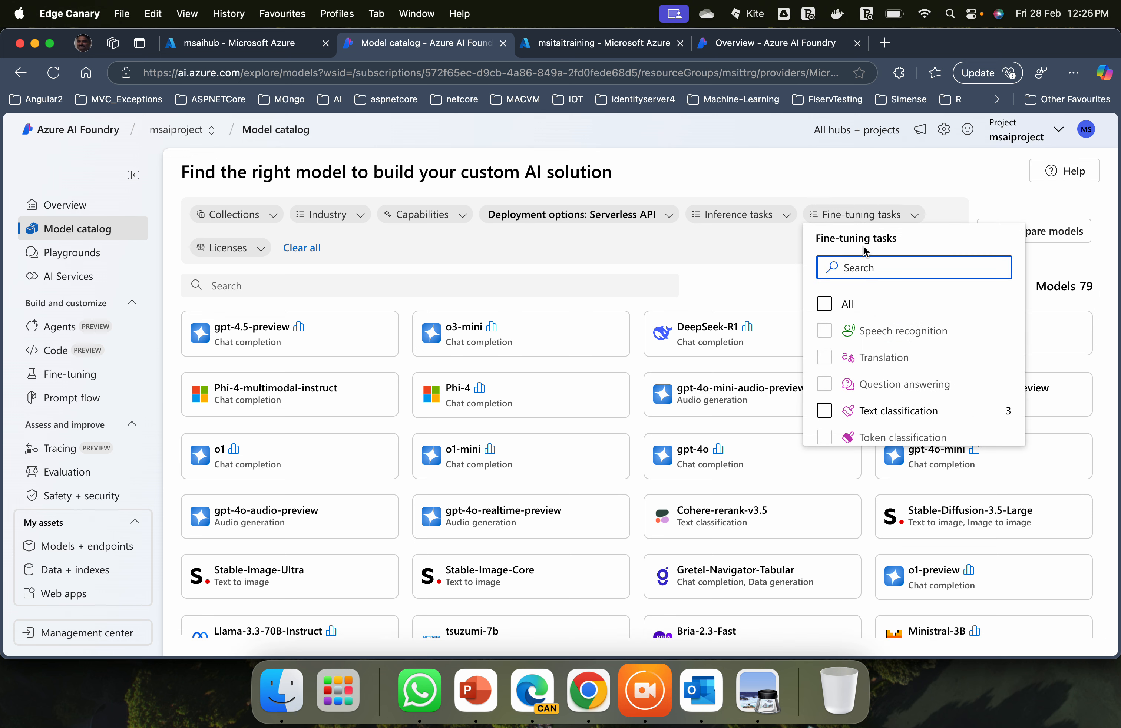
scroll(875, 370, down, 3)
scroll(875, 371, down, 1)
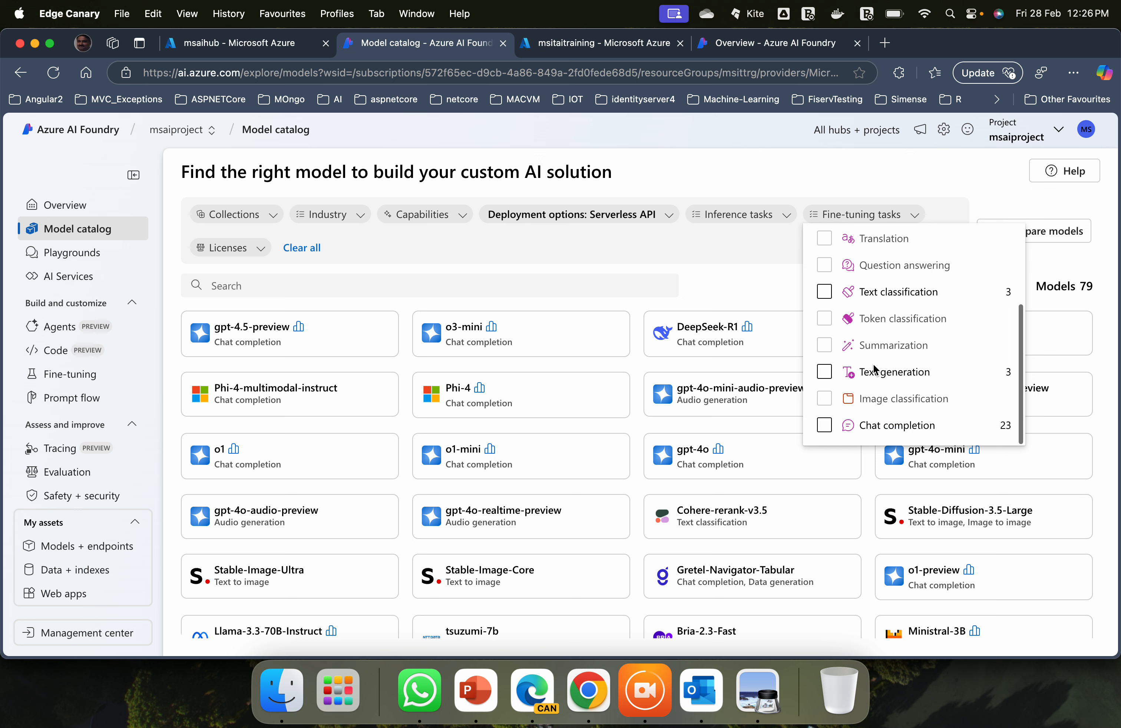
click(875, 371)
click(875, 371)
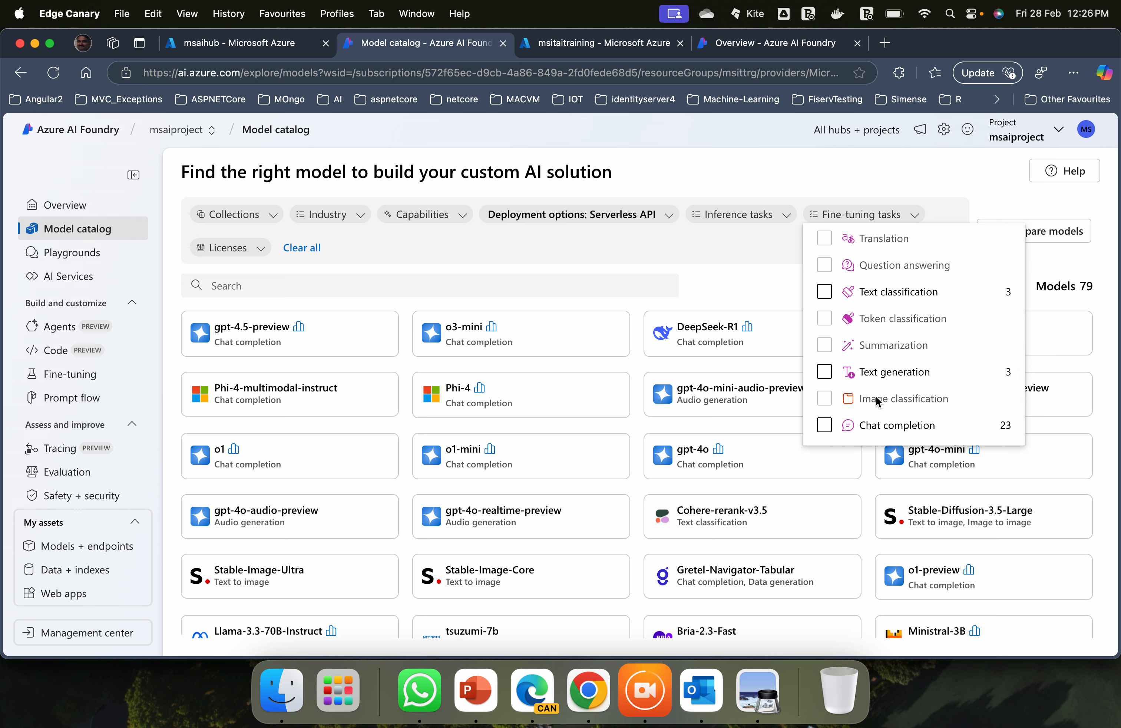
click(850, 427)
click(738, 214)
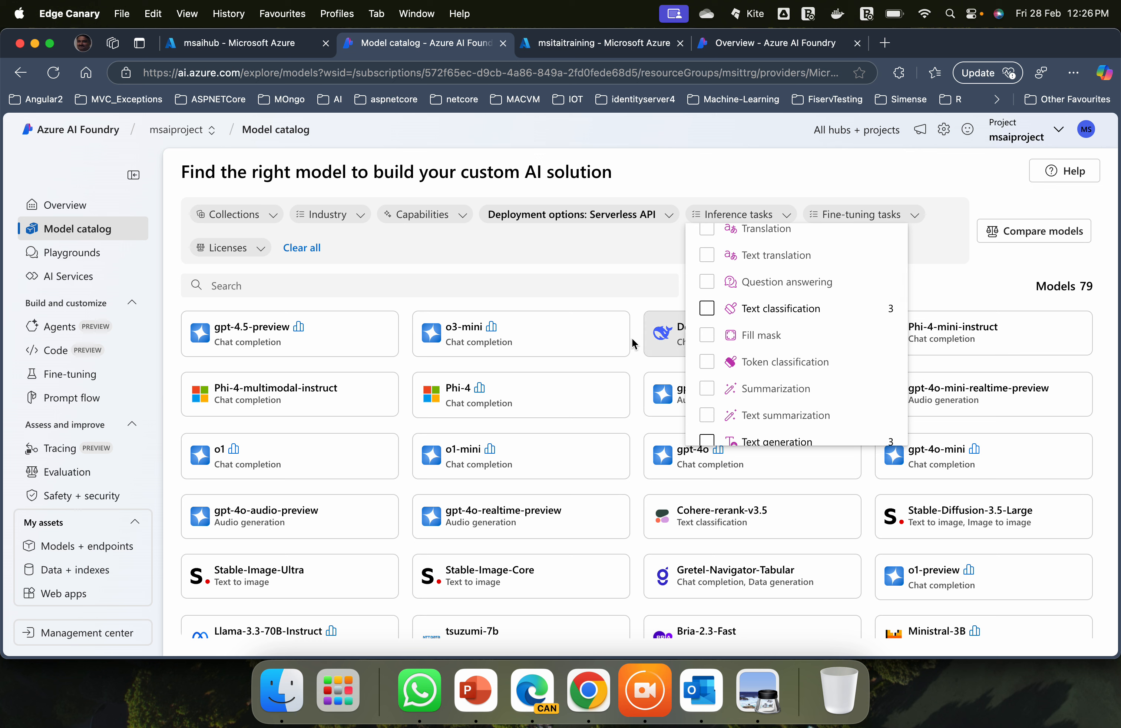
key(Escape)
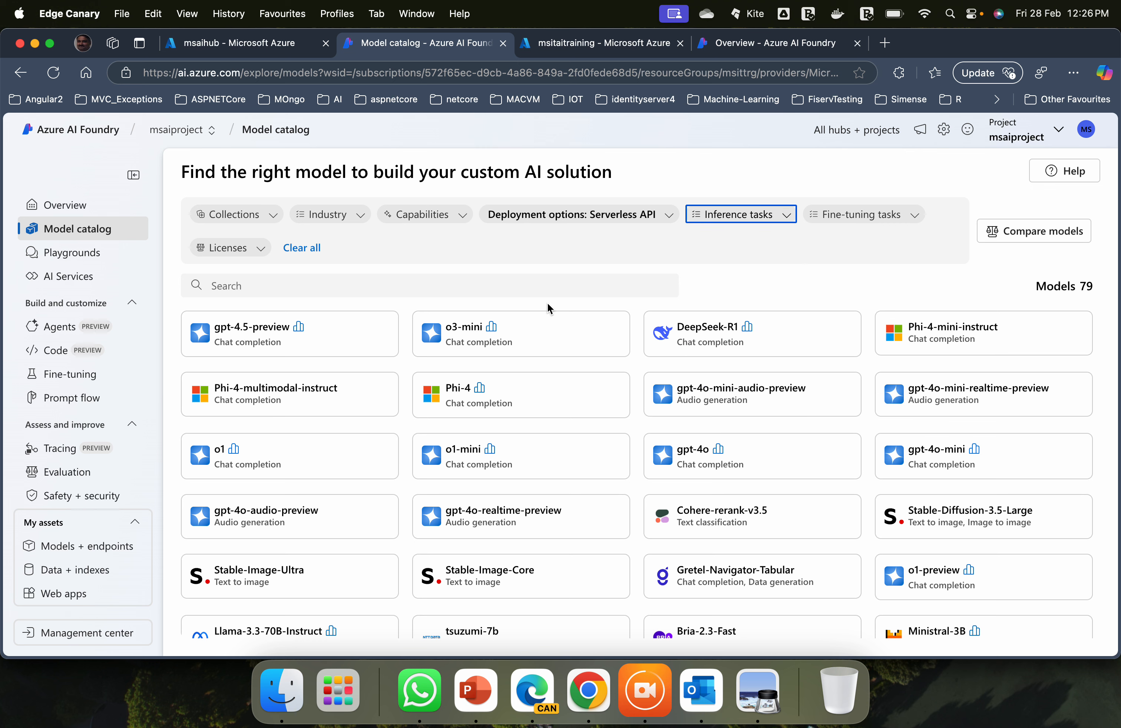
Open the model comparison, view the gpt-4o benchmark results, and return to the comparison with more models.
click(1034, 231)
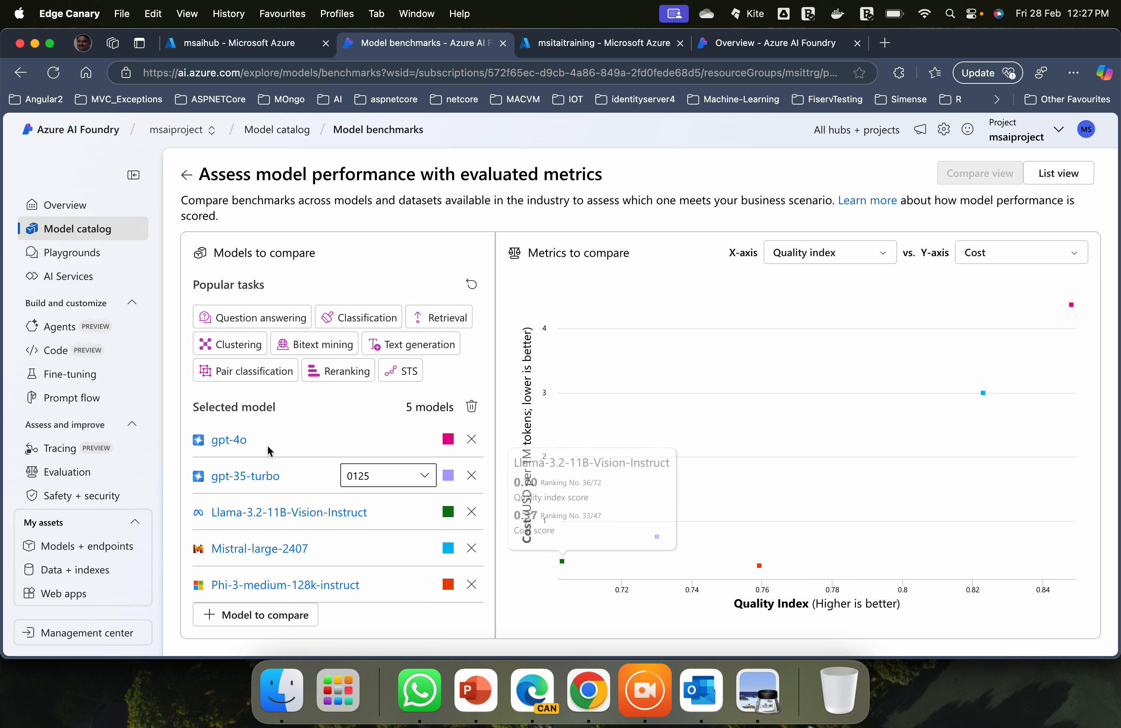
click(230, 441)
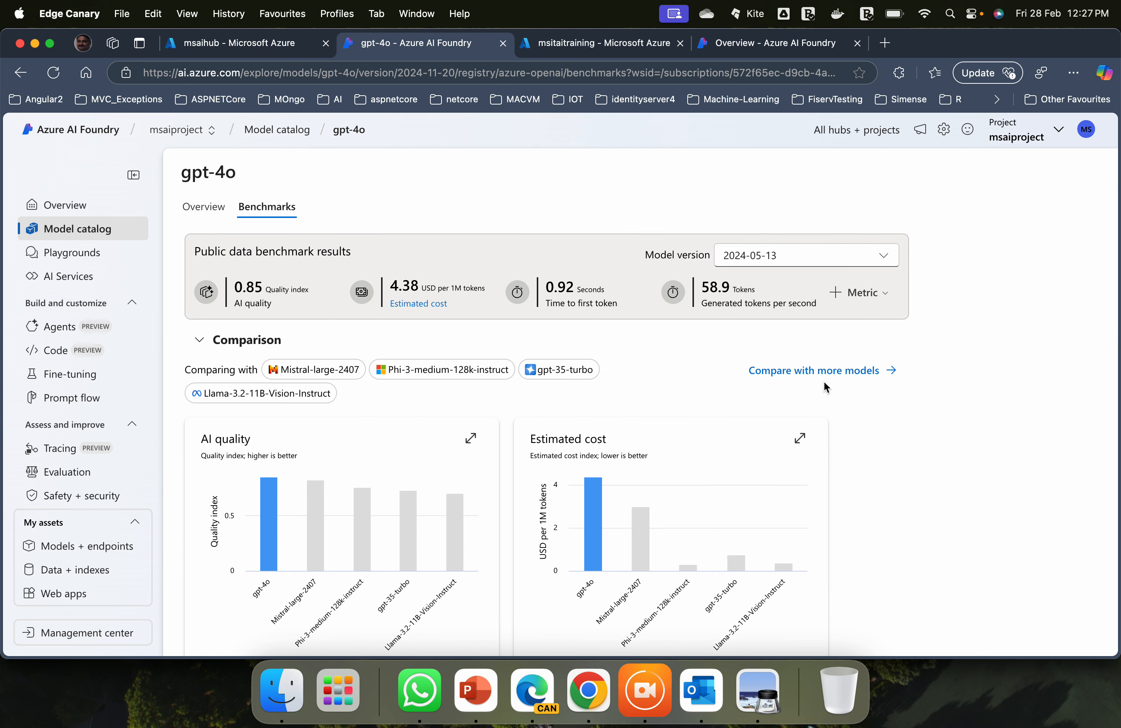
click(811, 371)
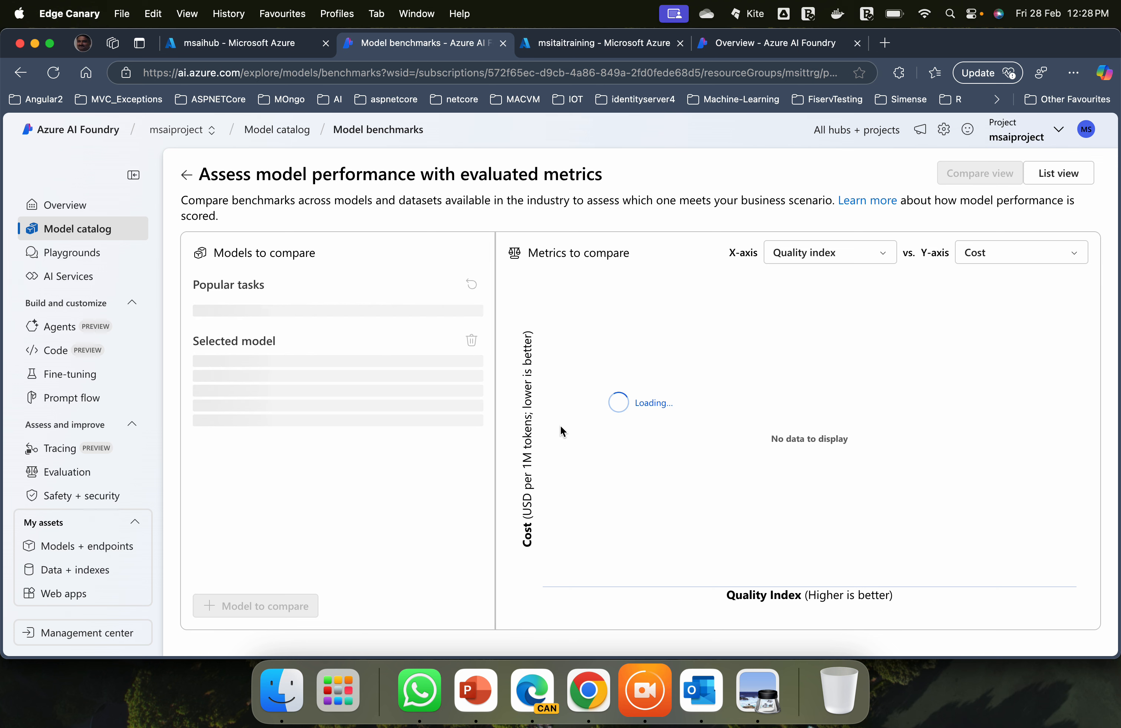
scroll(561, 428, down, 1)
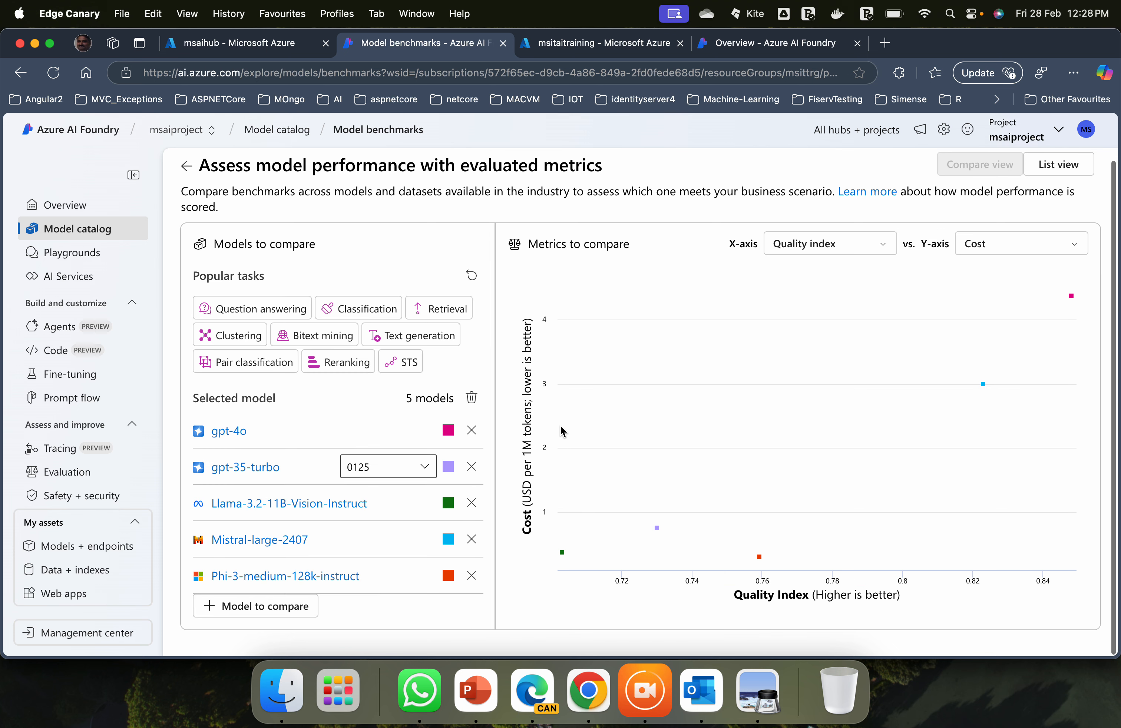
Open the gpt-4o benchmarks again and expand the AI quality metrics in the model comparison table.
click(228, 431)
scroll(379, 406, down, 10)
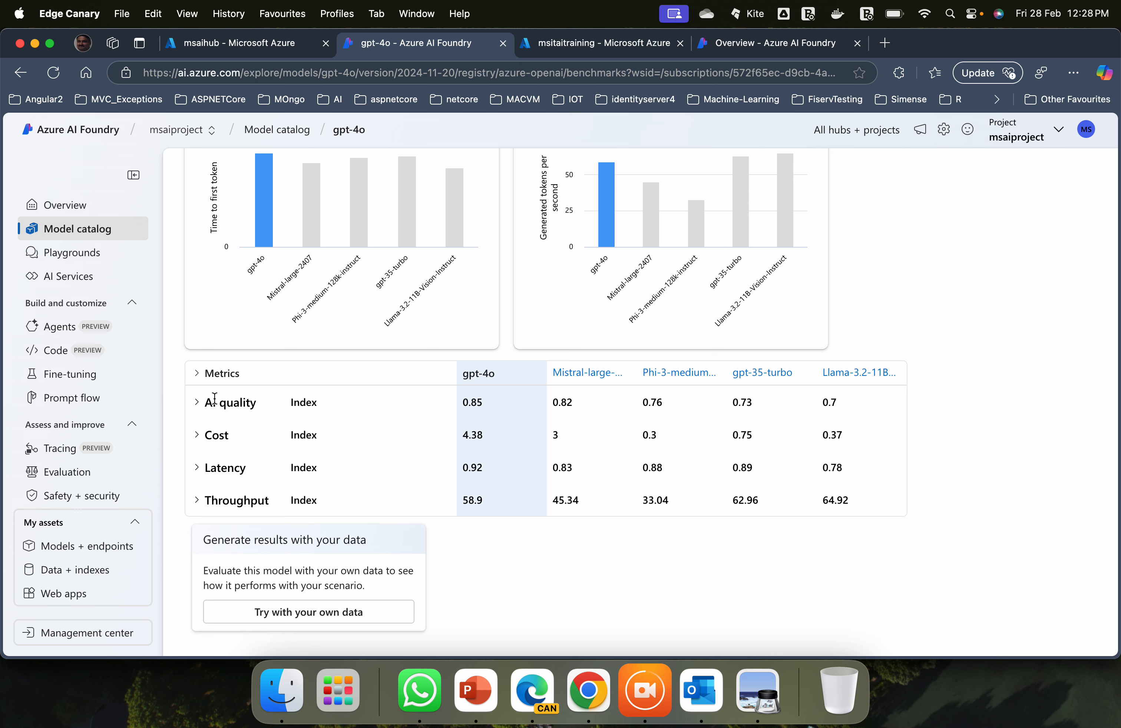
double_click(232, 409)
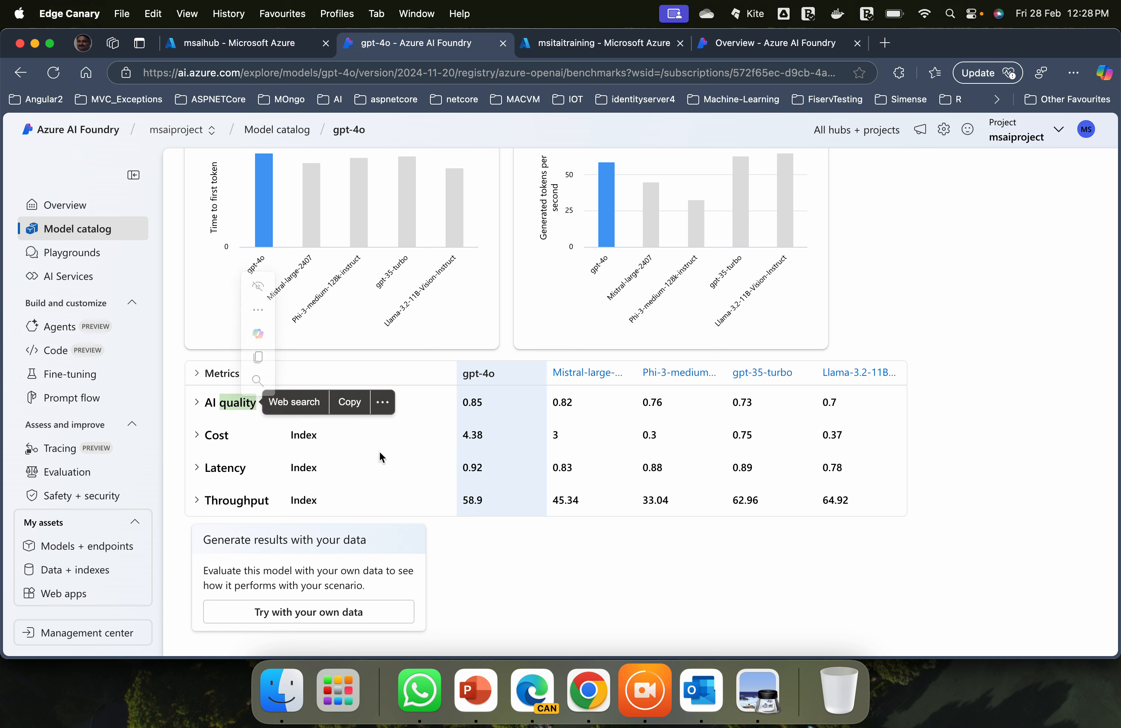
click(199, 404)
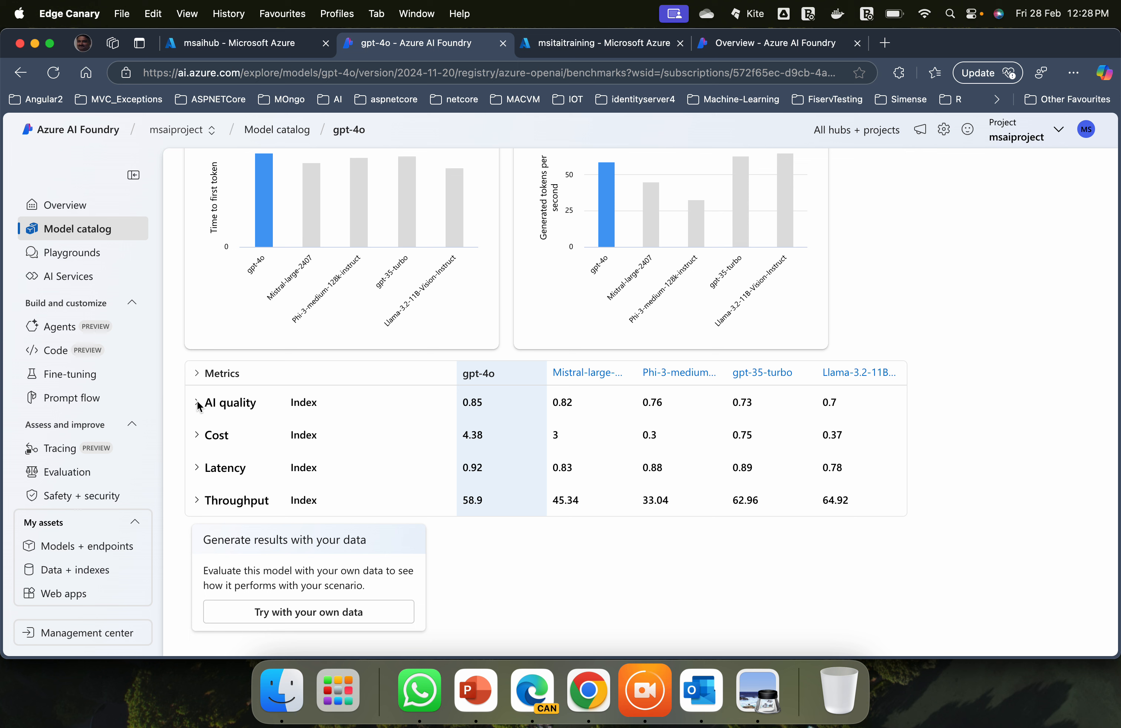
double_click(199, 404)
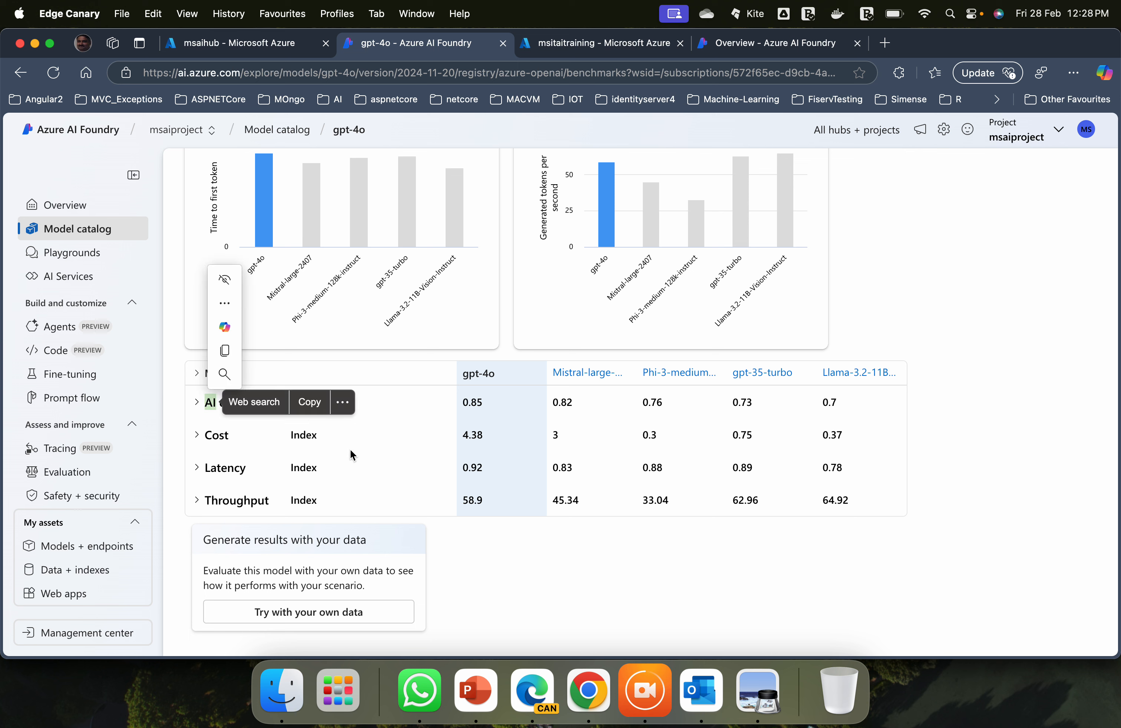
click(387, 432)
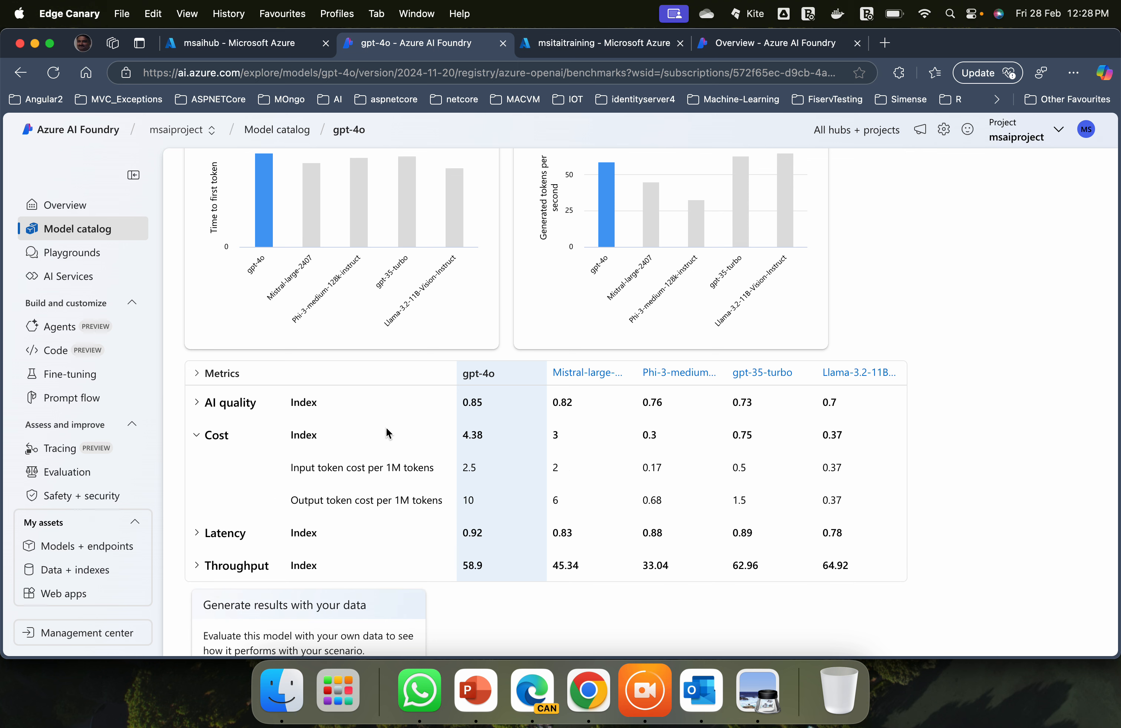
click(387, 431)
click(394, 408)
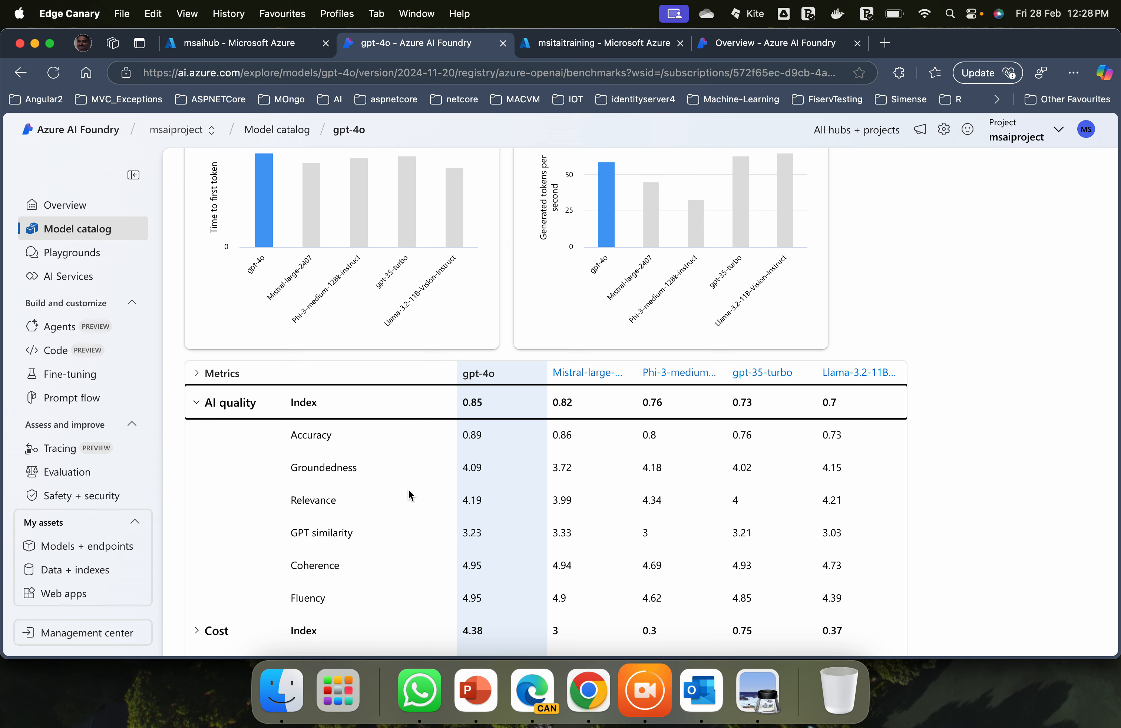
scroll(409, 489, down, 5)
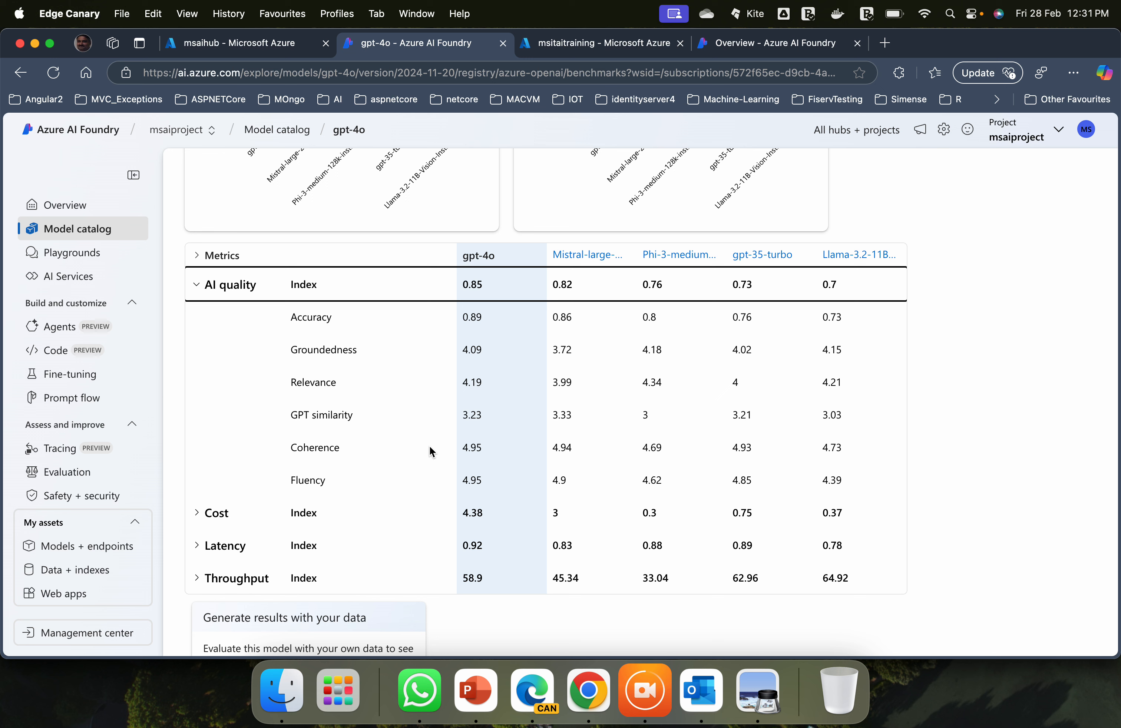
Expand the Cost and Latency metrics in the gpt-4o comparison table, and open the model's overview.
click(314, 519)
scroll(316, 521, down, 3)
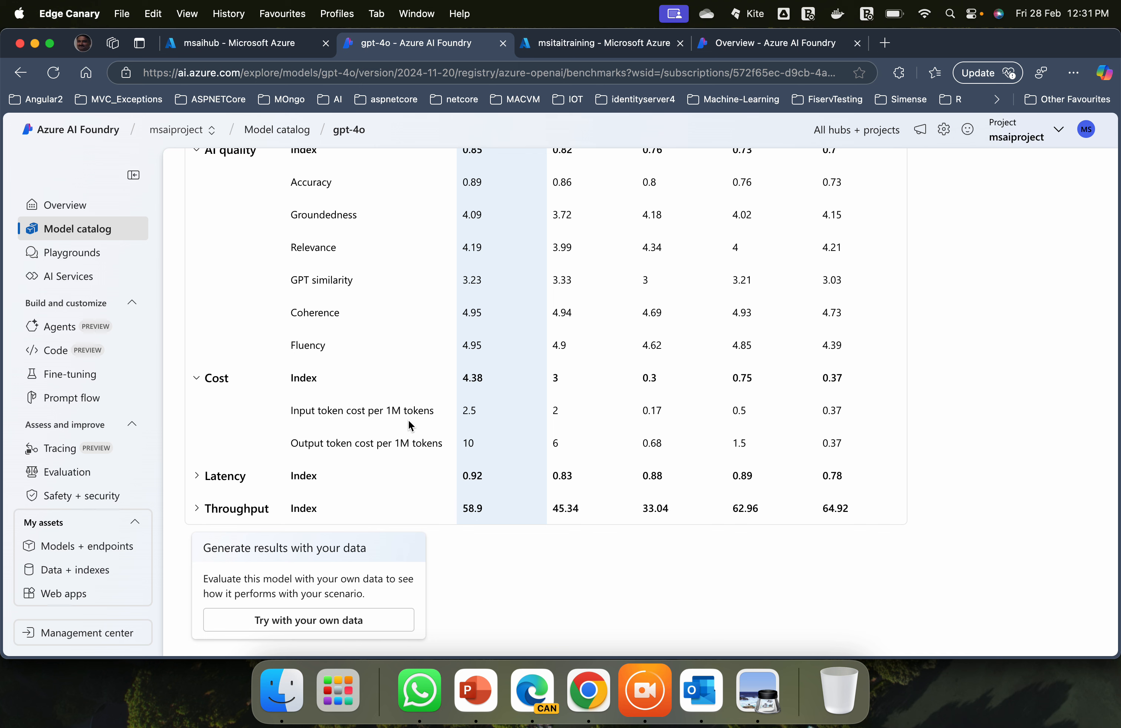
scroll(476, 421, up, 1)
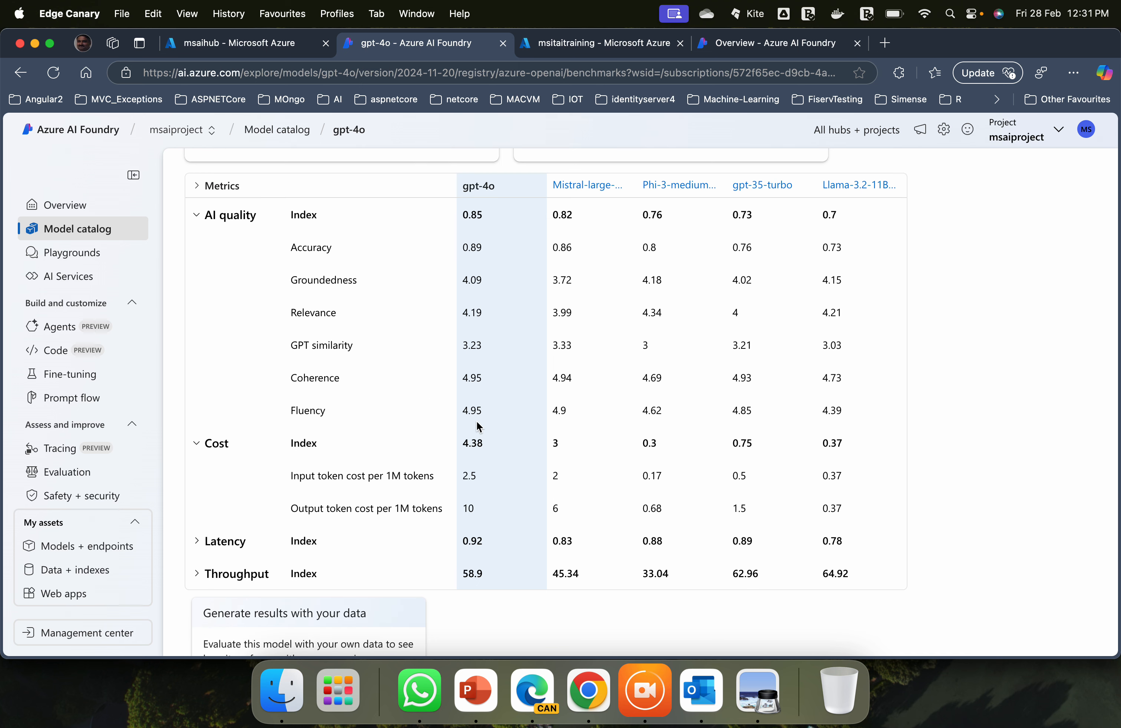
scroll(477, 421, down, 1)
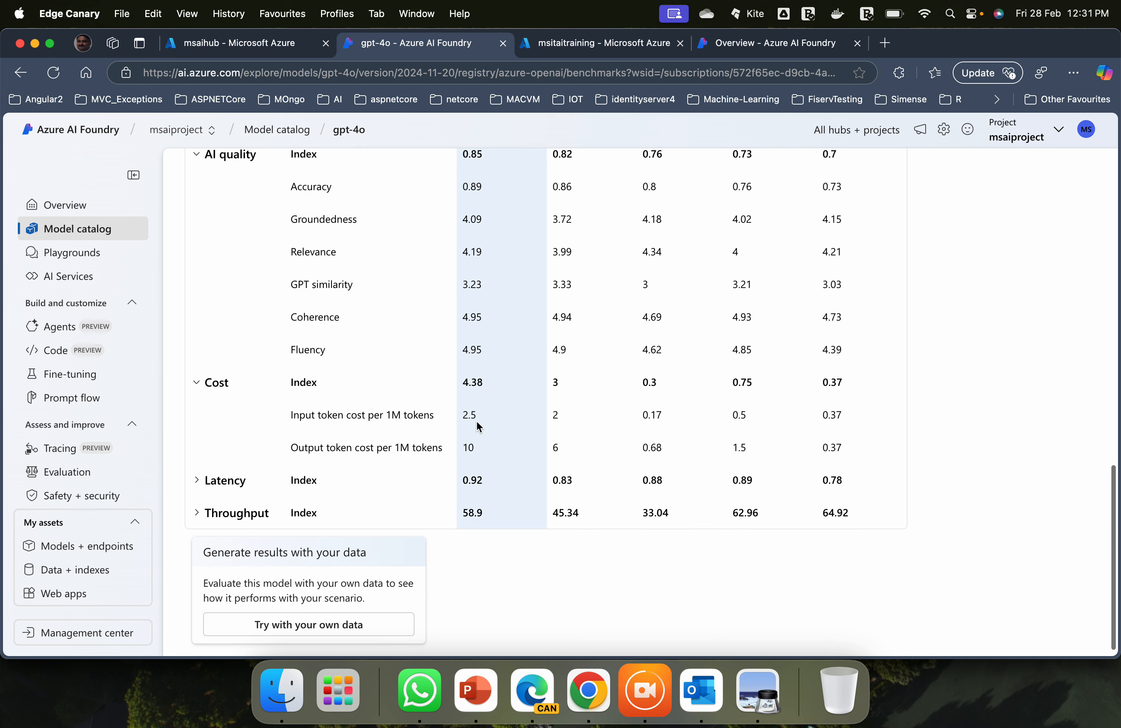
click(336, 485)
scroll(470, 500, down, 1)
scroll(471, 500, up, 3)
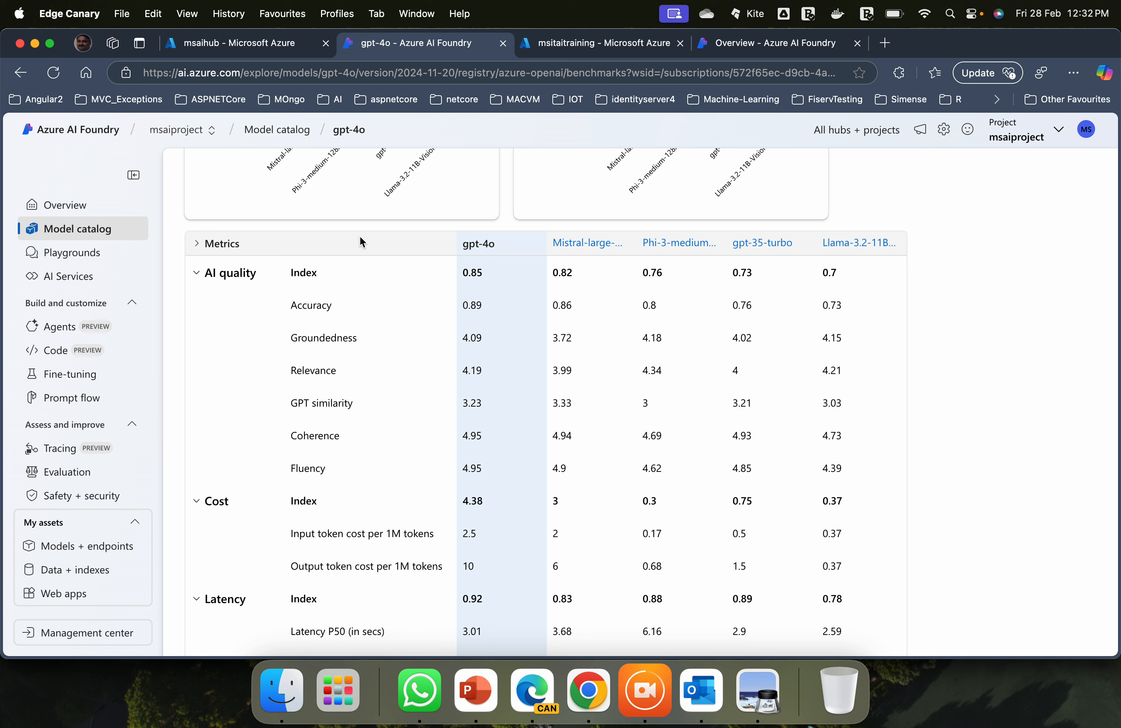
scroll(247, 304, up, 15)
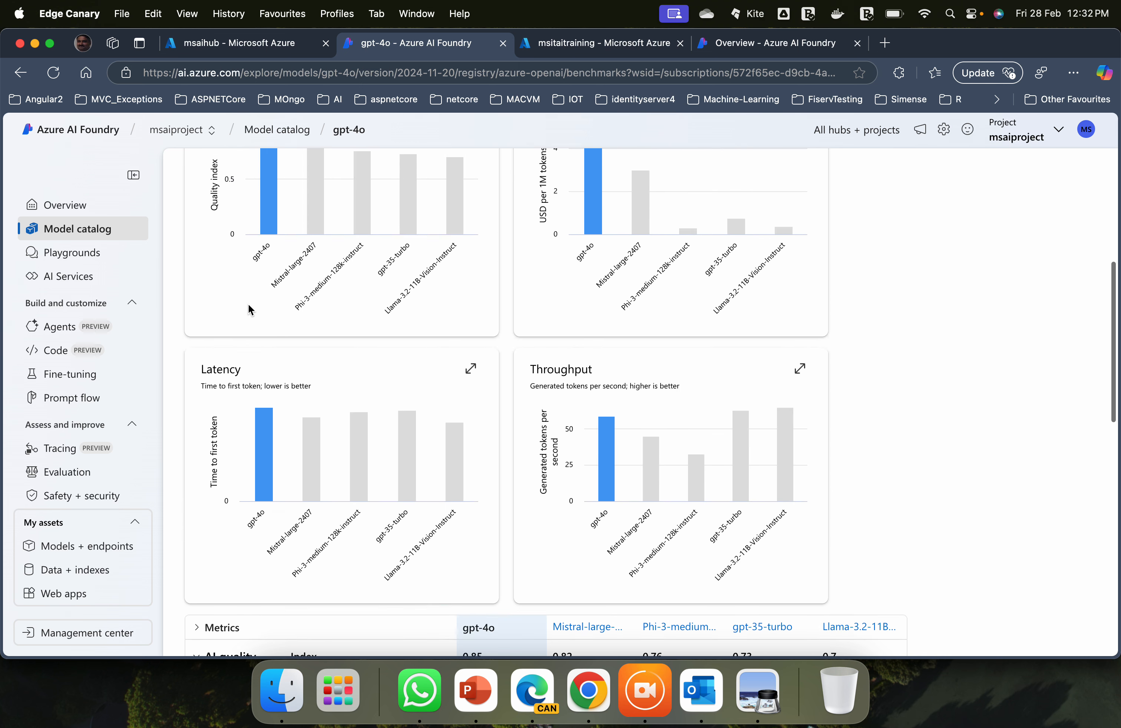
click(217, 214)
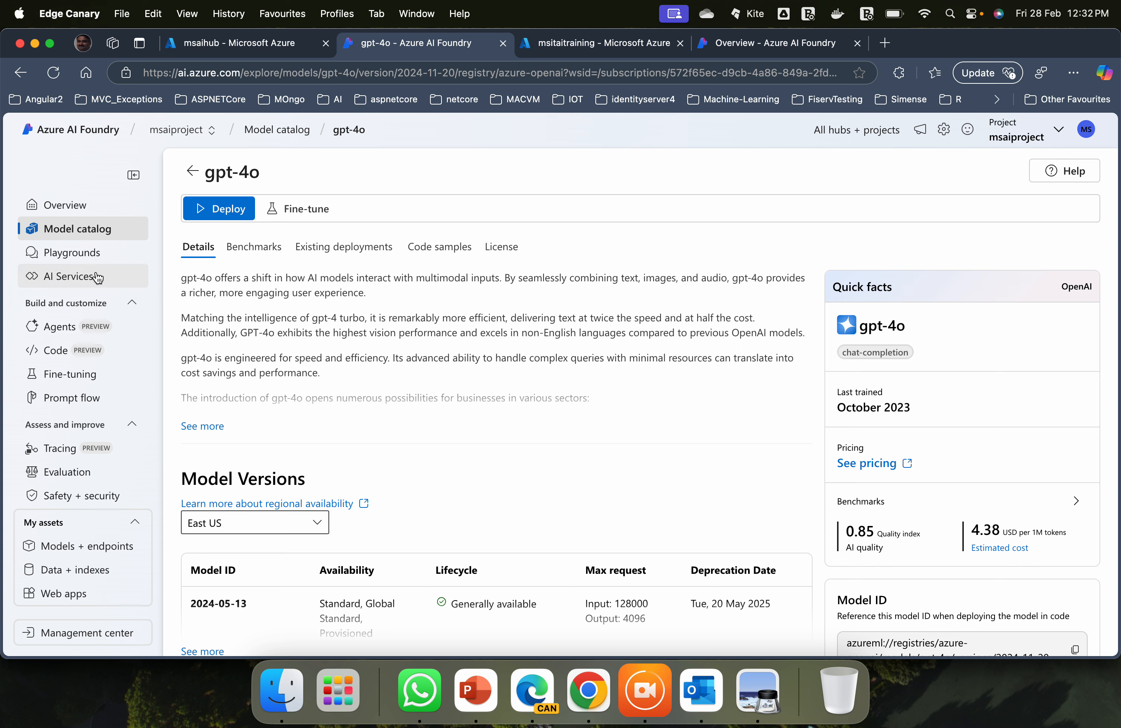
View the Code and Data + indexes pages of msaiproject and open its Models + endpoints page.
click(67, 357)
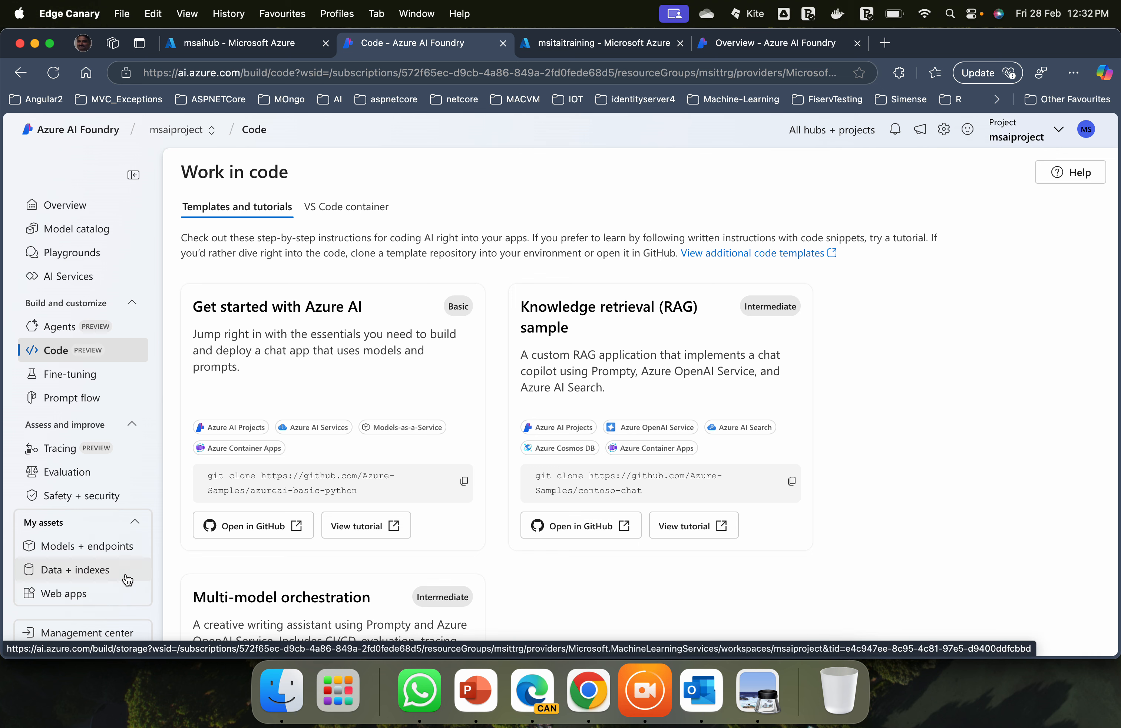
click(110, 553)
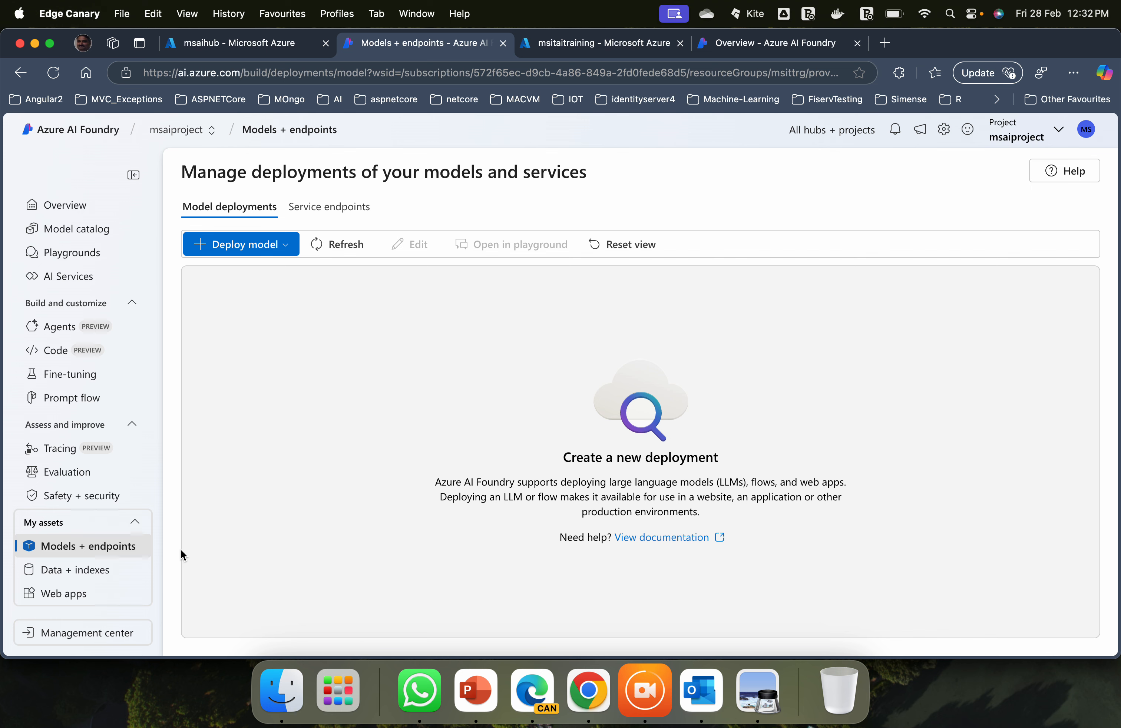
click(102, 577)
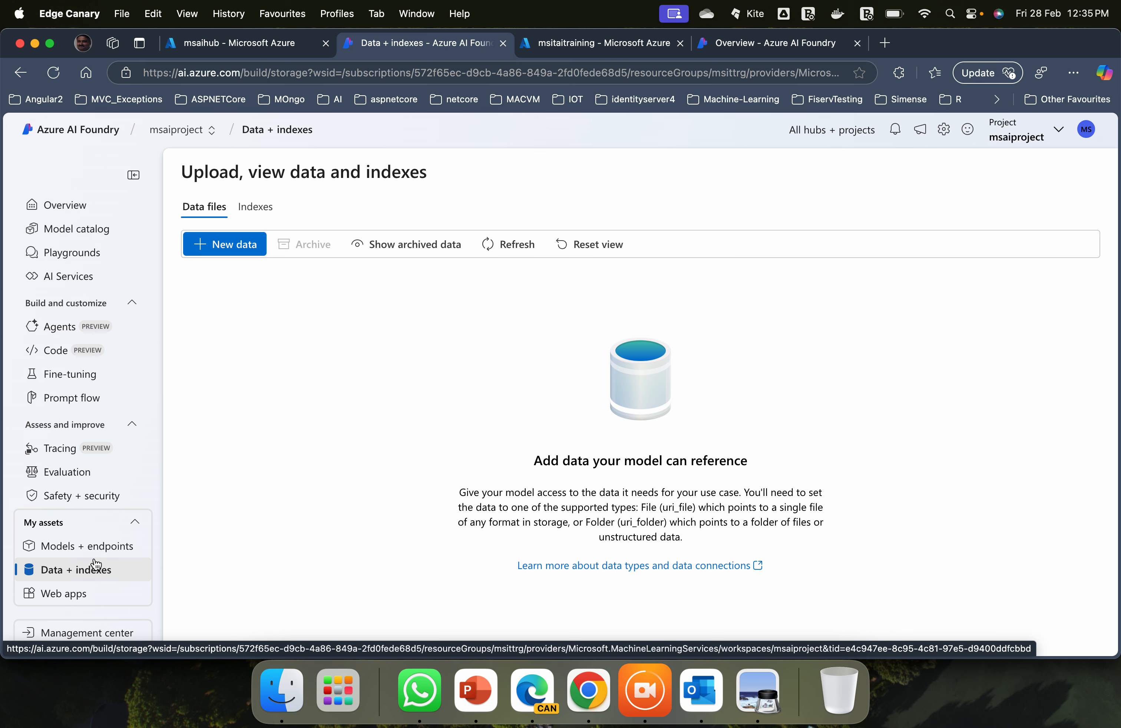
click(95, 548)
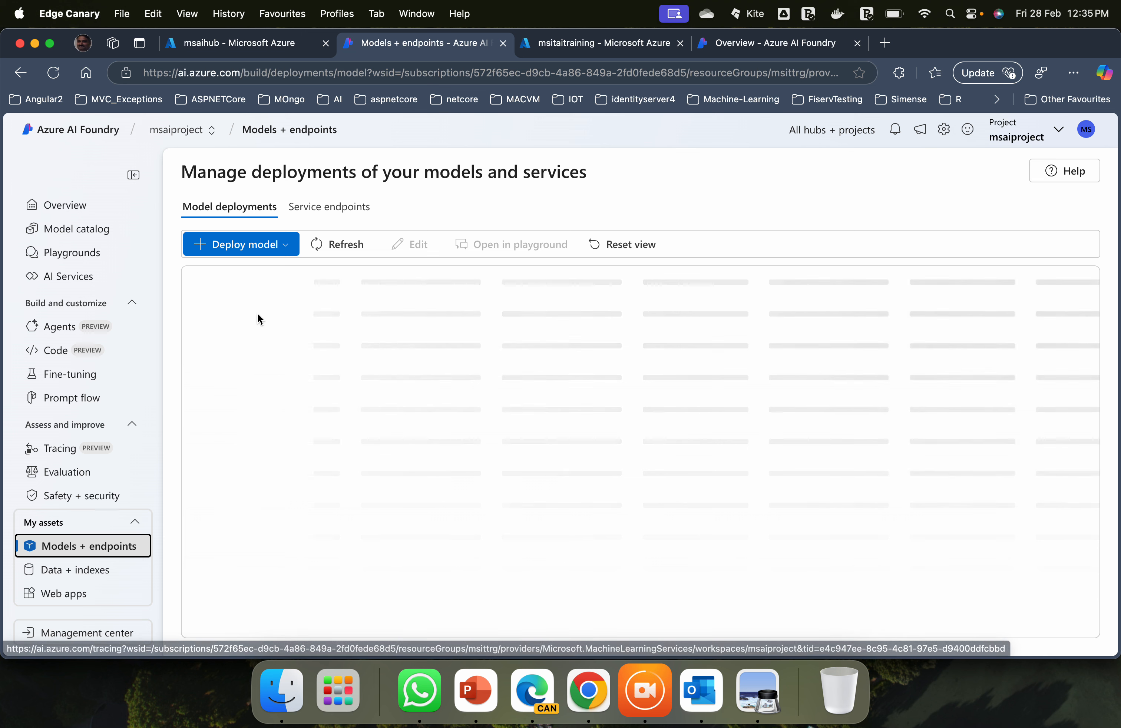